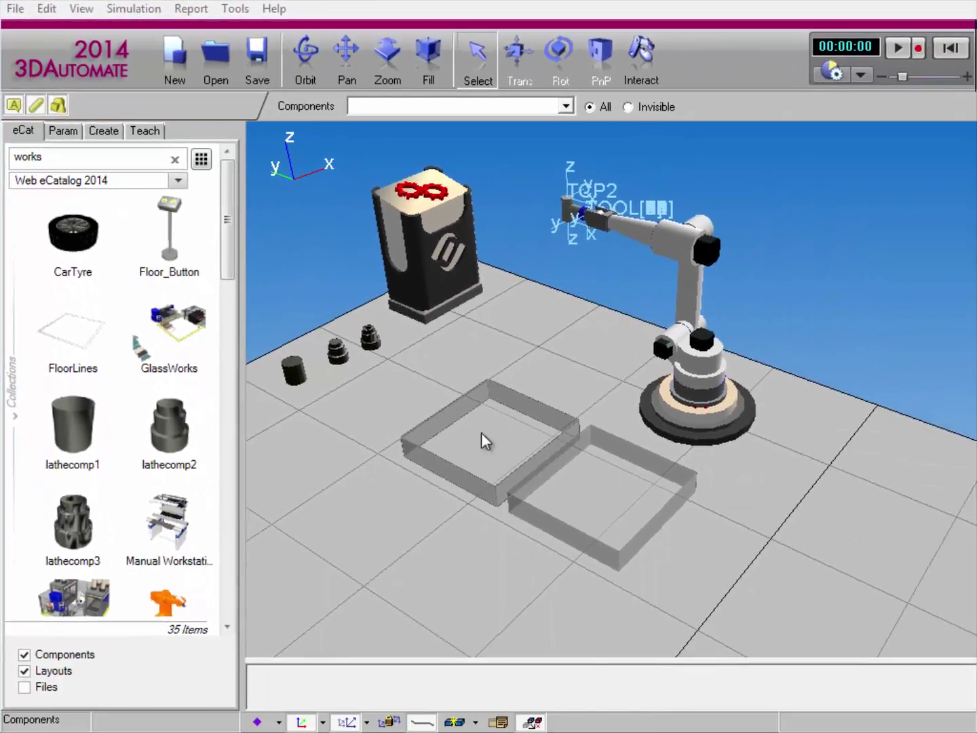
- Select the transparent Works_Process box in the robot cell
click(481, 432)
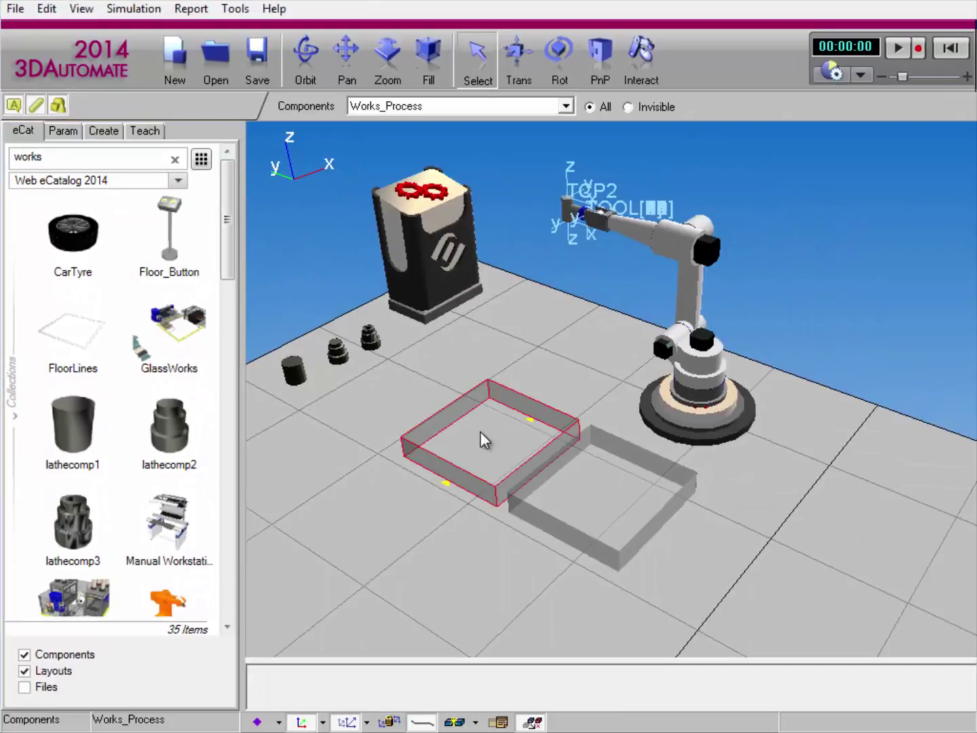
- Show the Works_Process parameters and switch its Task type from Feed to Pick, then to Need
click(63, 132)
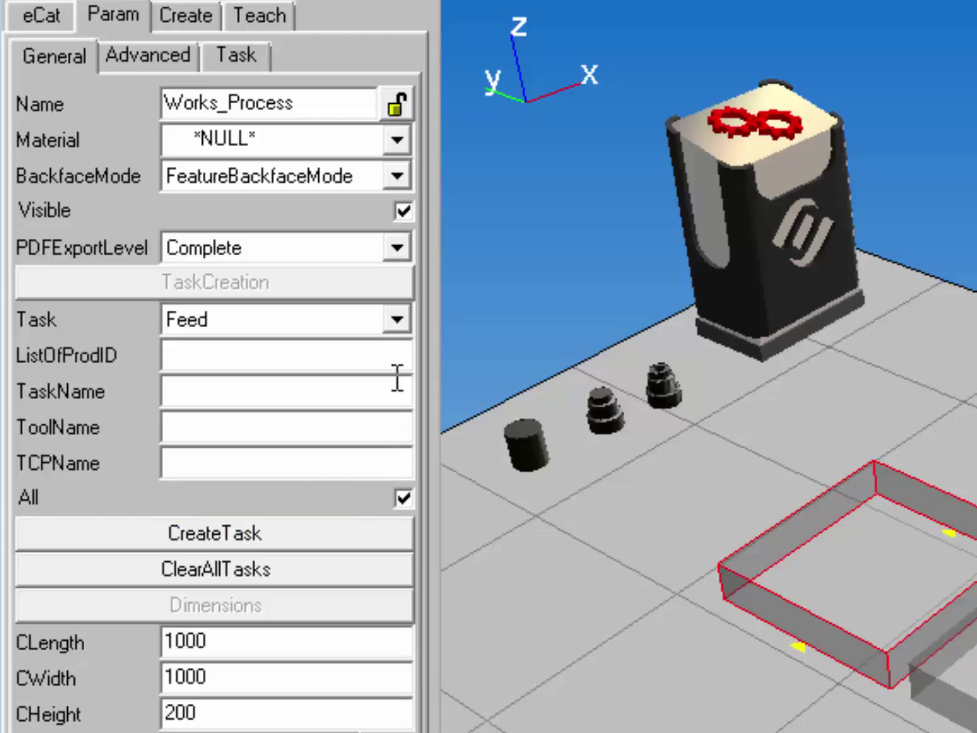
click(397, 316)
click(326, 481)
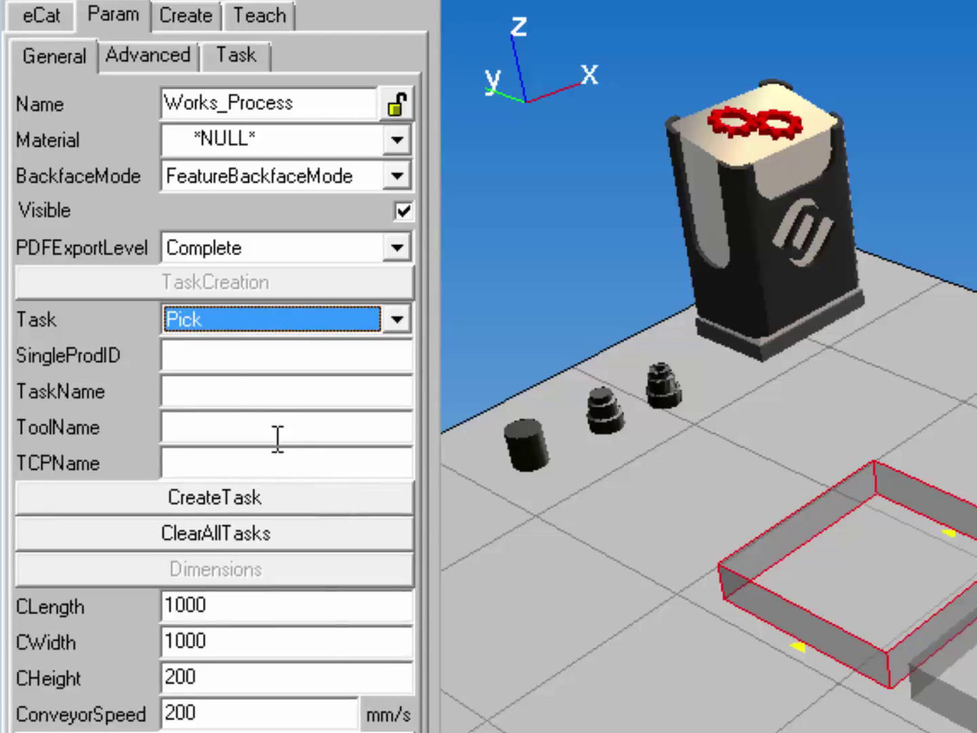
click(216, 359)
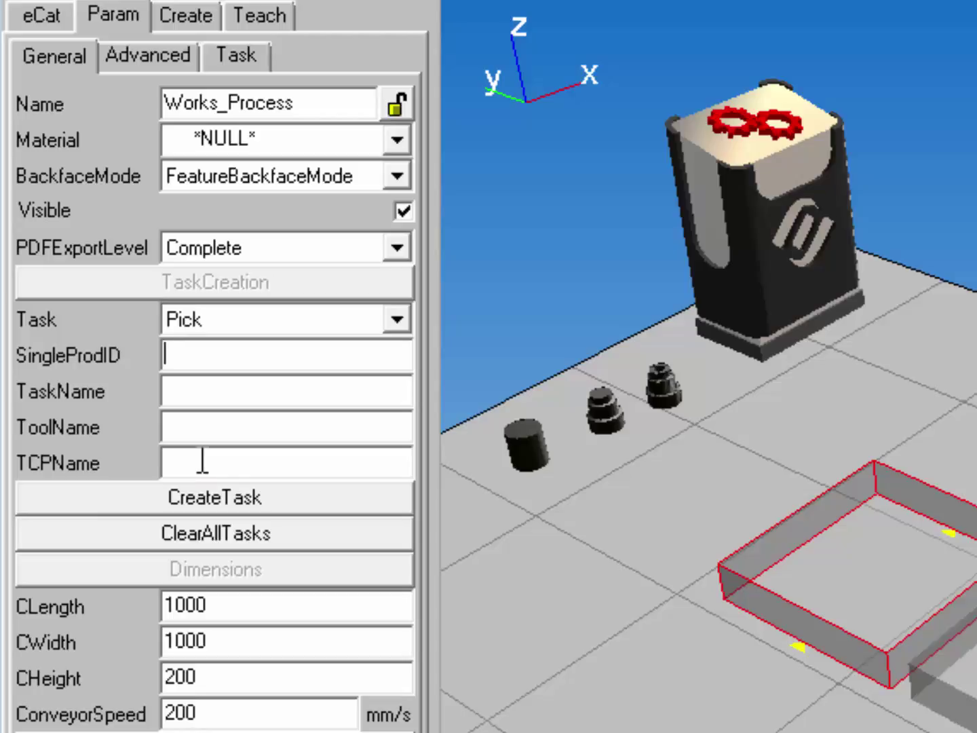
click(397, 321)
mouse_move(397, 451)
mouse_down()
mouse_move(395, 459)
mouse_move(399, 429)
mouse_up()
- Set Task to Need, then NeedPattern, inspecting the ListOfProdID and SingleProdID fields
click(367, 437)
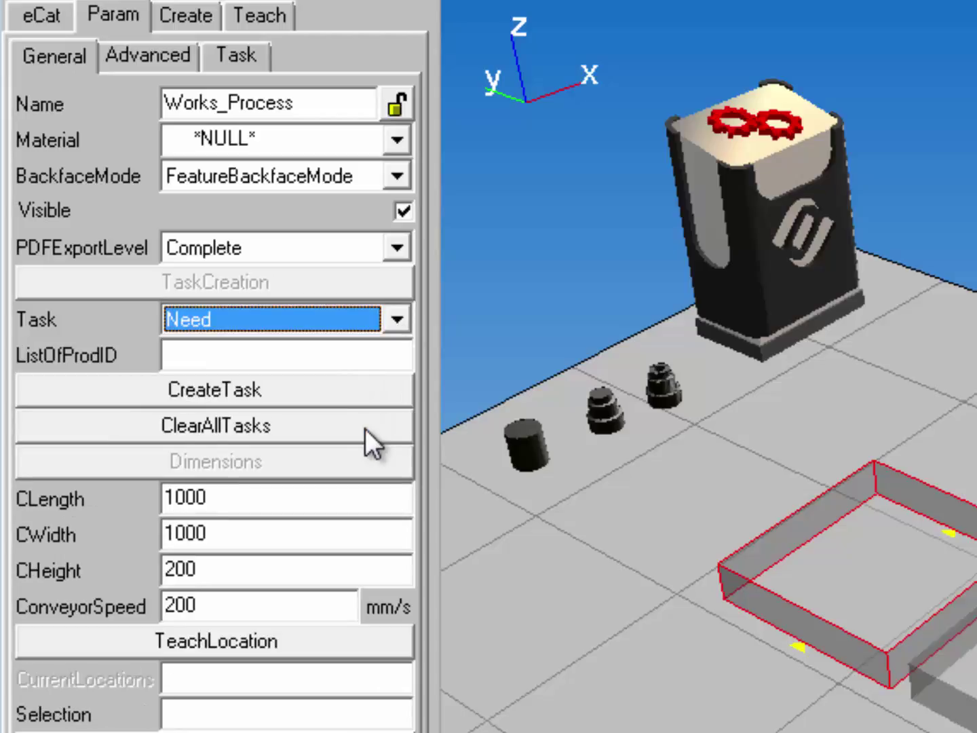
click(321, 354)
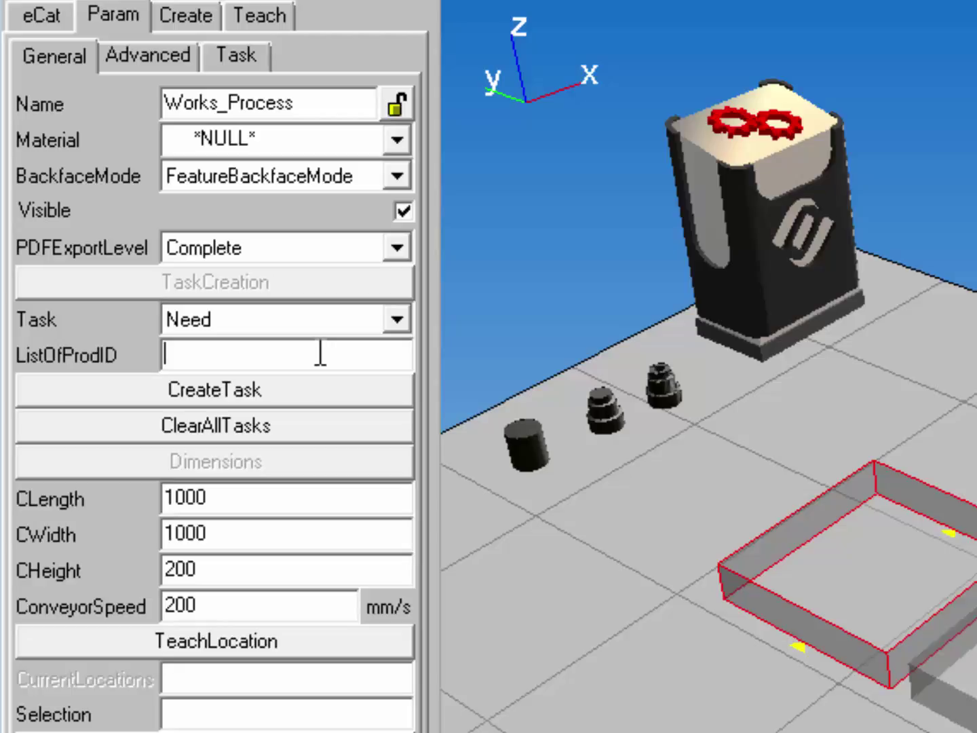
click(396, 321)
click(382, 369)
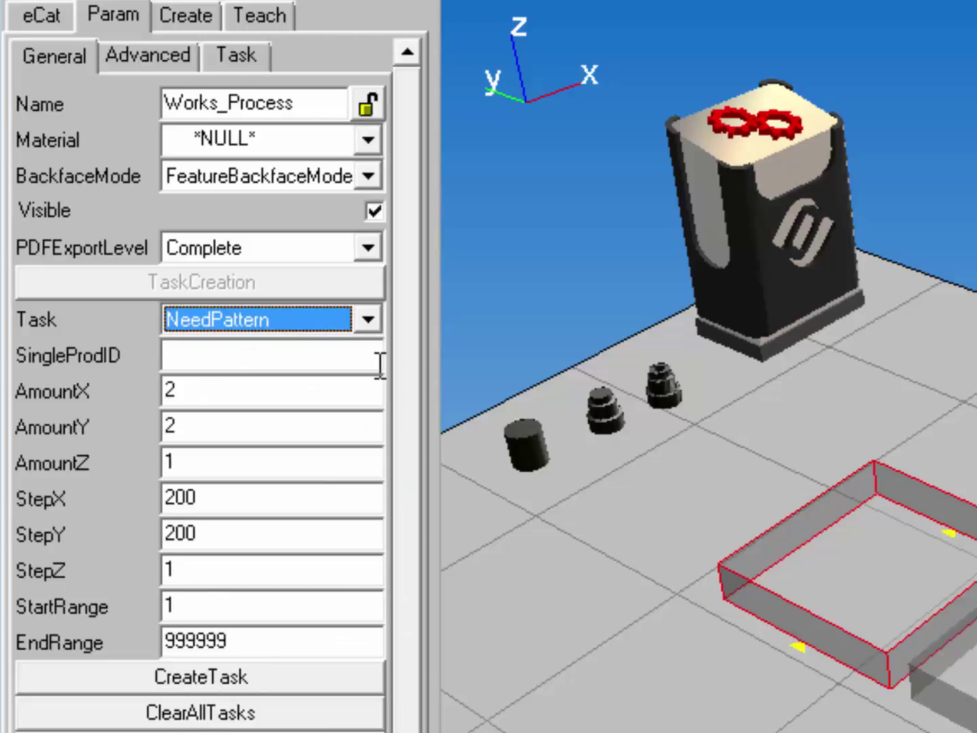
click(376, 364)
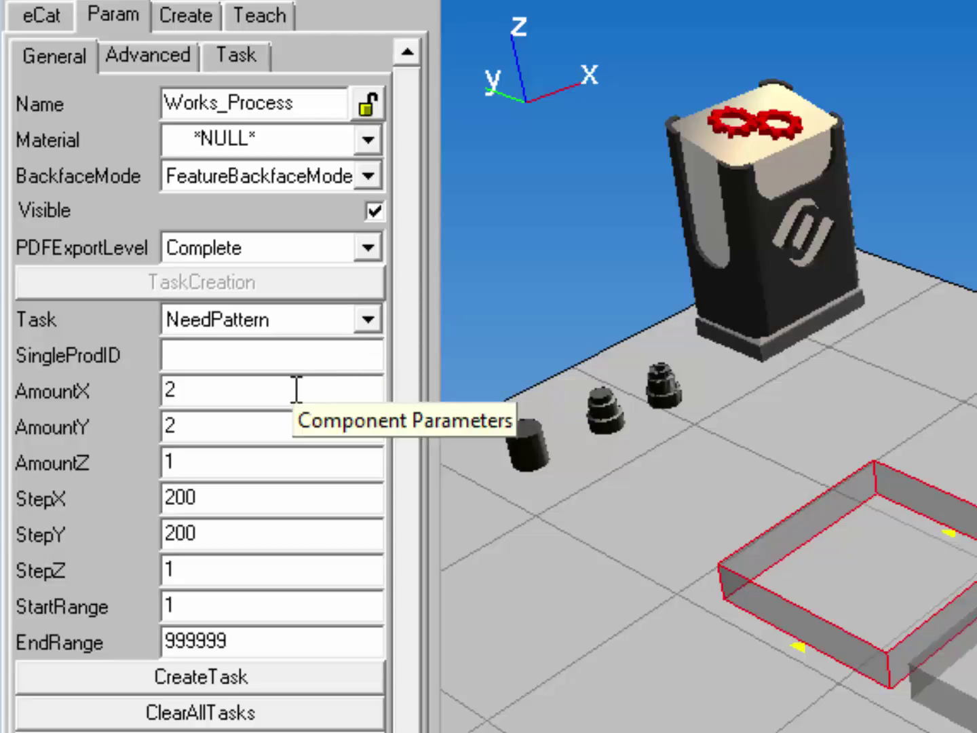
- Switch Task to Place, then PlacePattern, inspecting the SingleProdID and TaskName fields
click(365, 321)
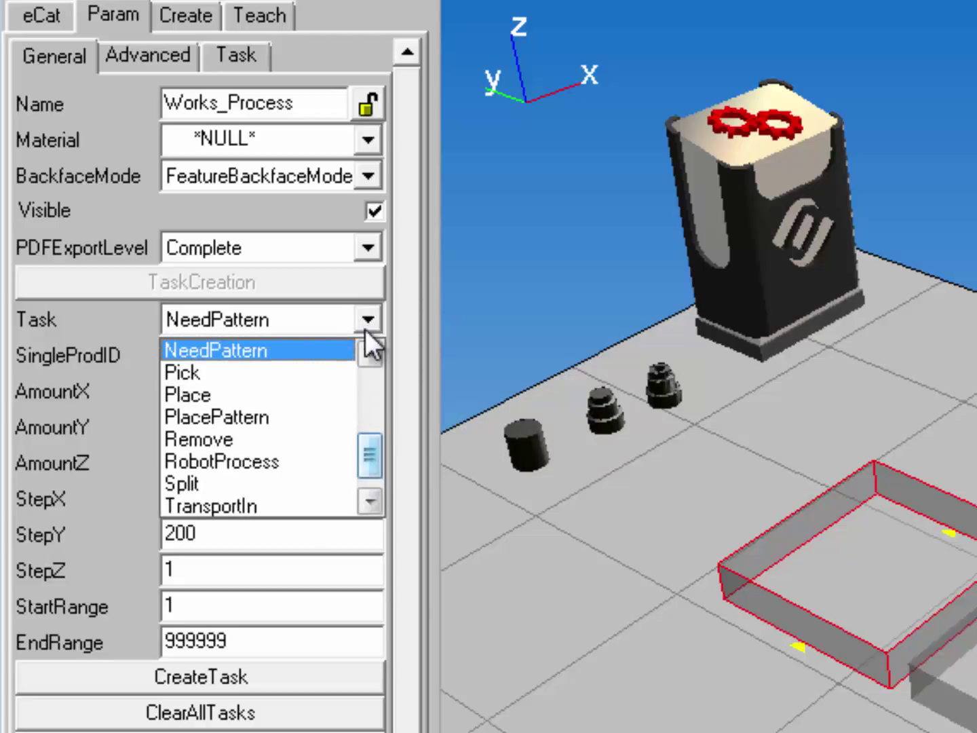
click(326, 395)
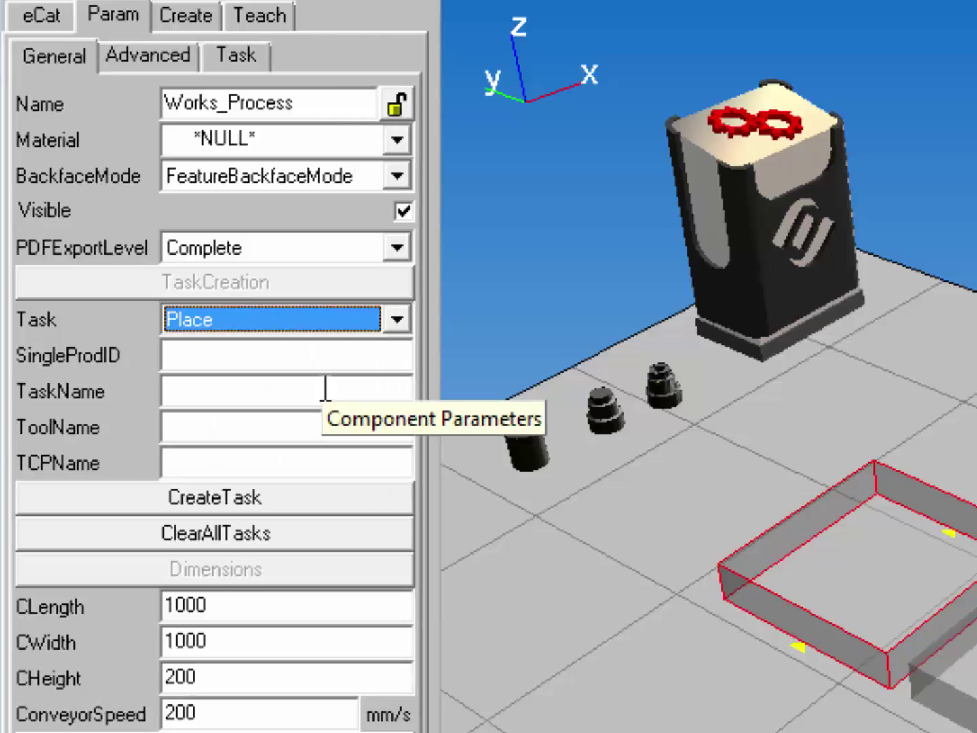
click(320, 354)
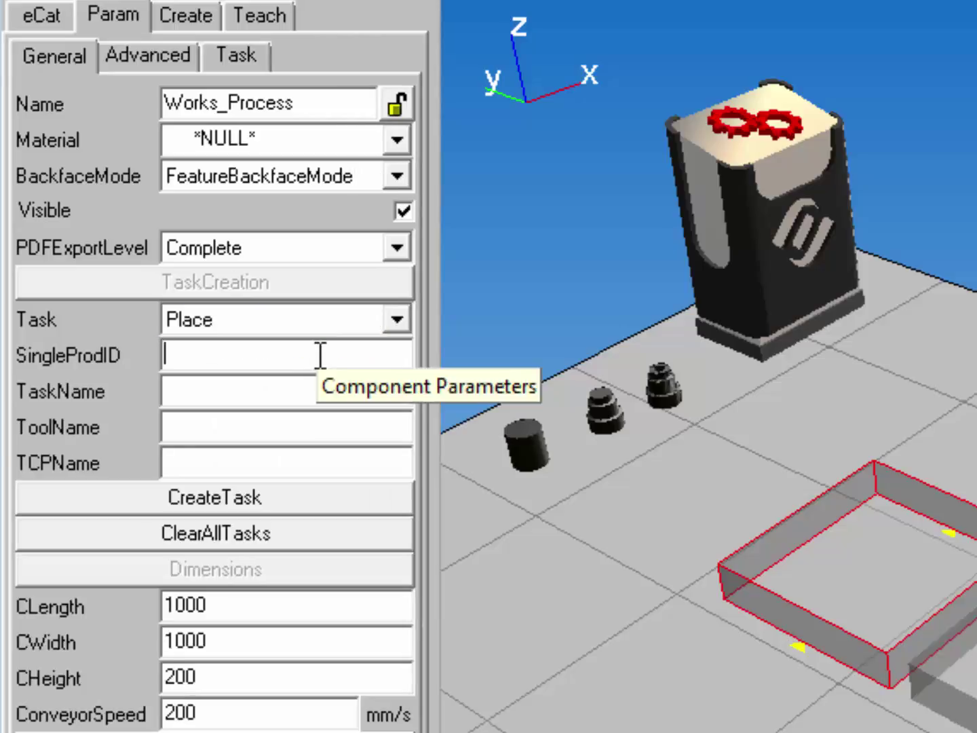
click(309, 392)
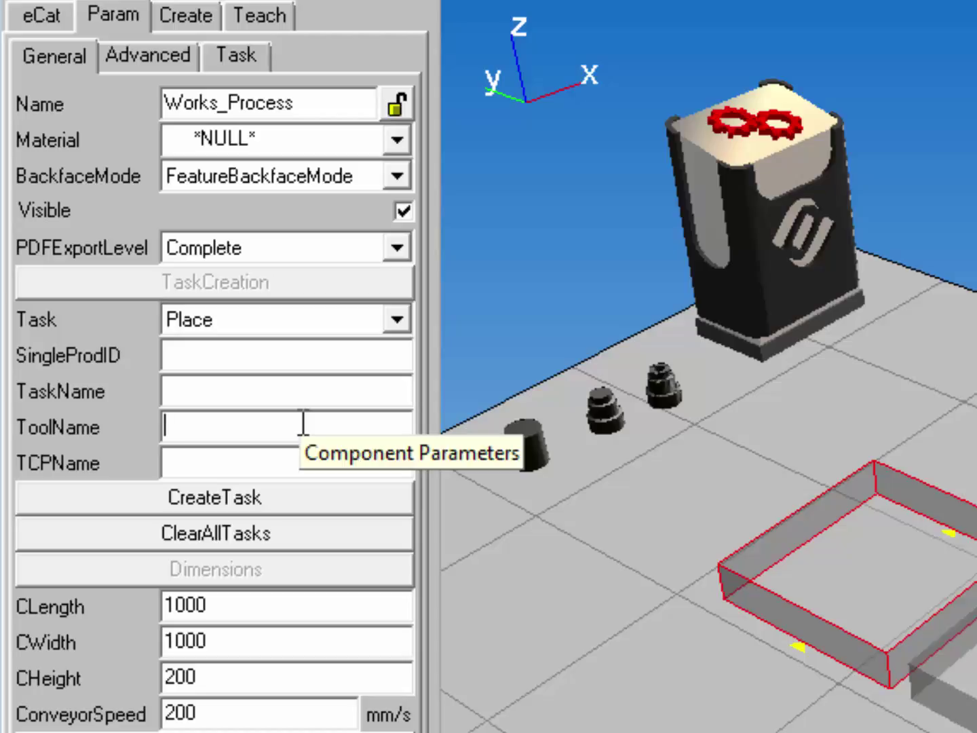
click(396, 320)
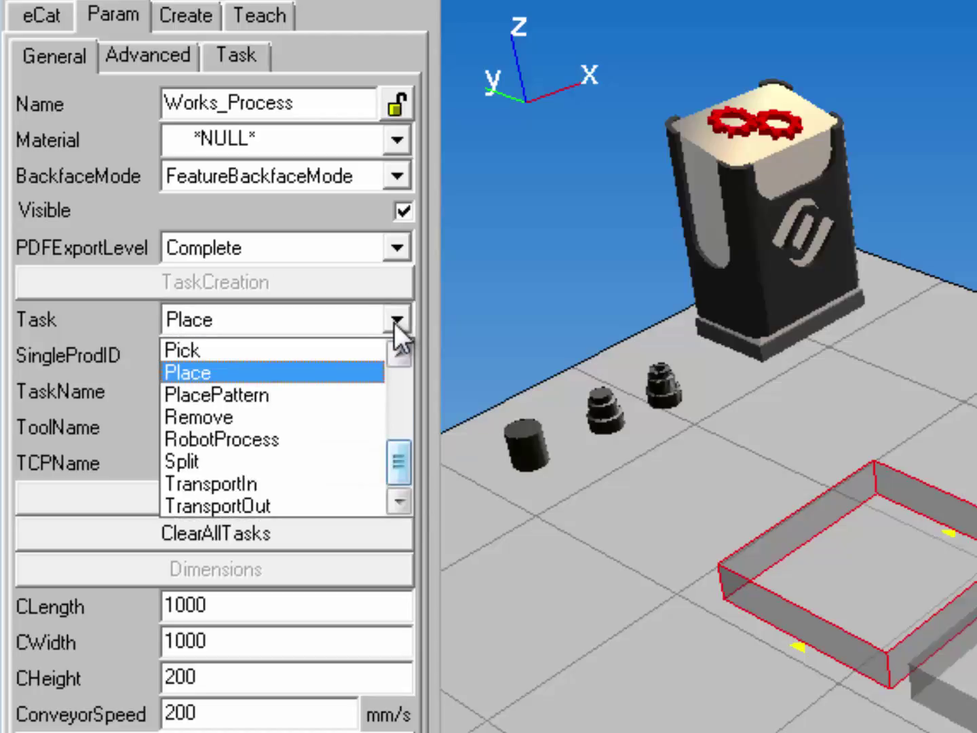
click(364, 394)
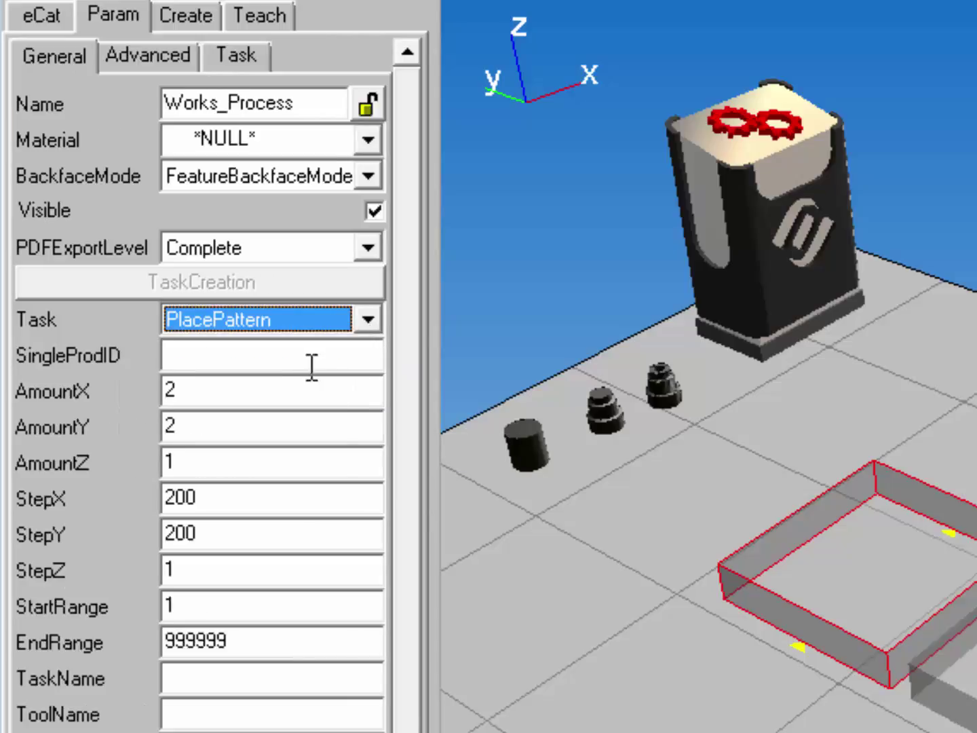
click(292, 356)
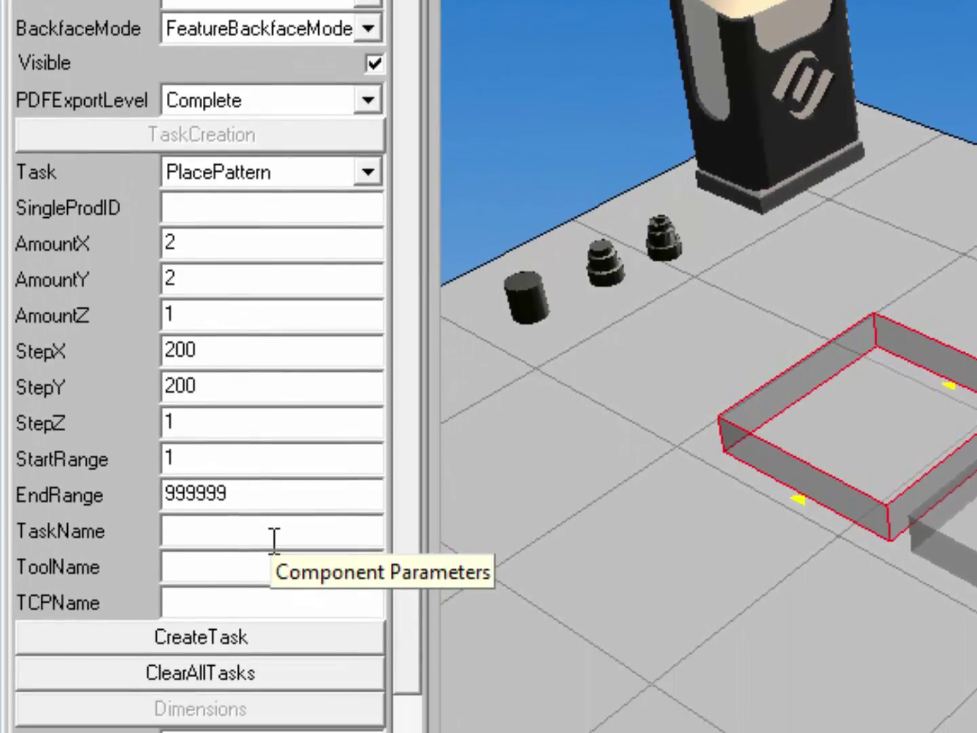
click(273, 537)
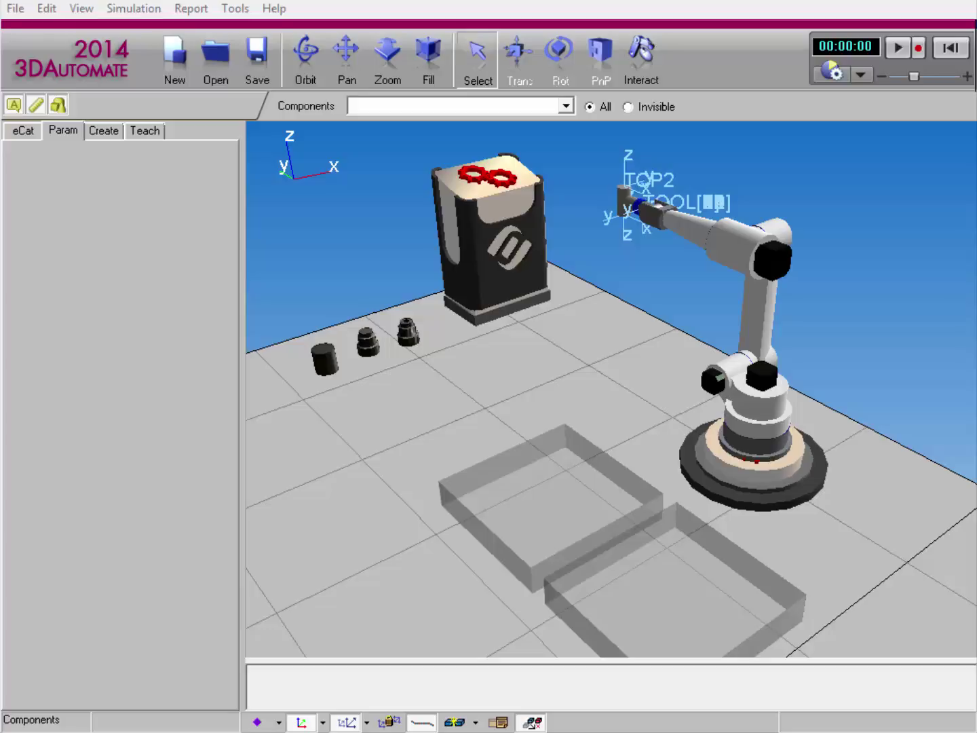
- Create a CreatePattern task for LatheComp1 on Works_Process
click(518, 522)
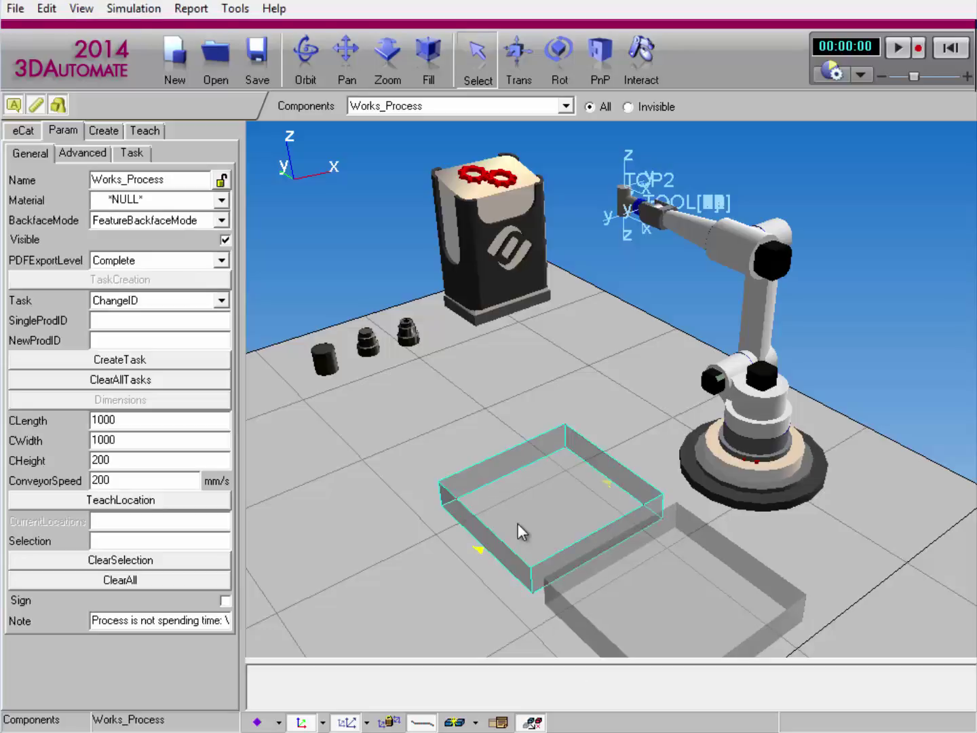
click(223, 300)
click(202, 339)
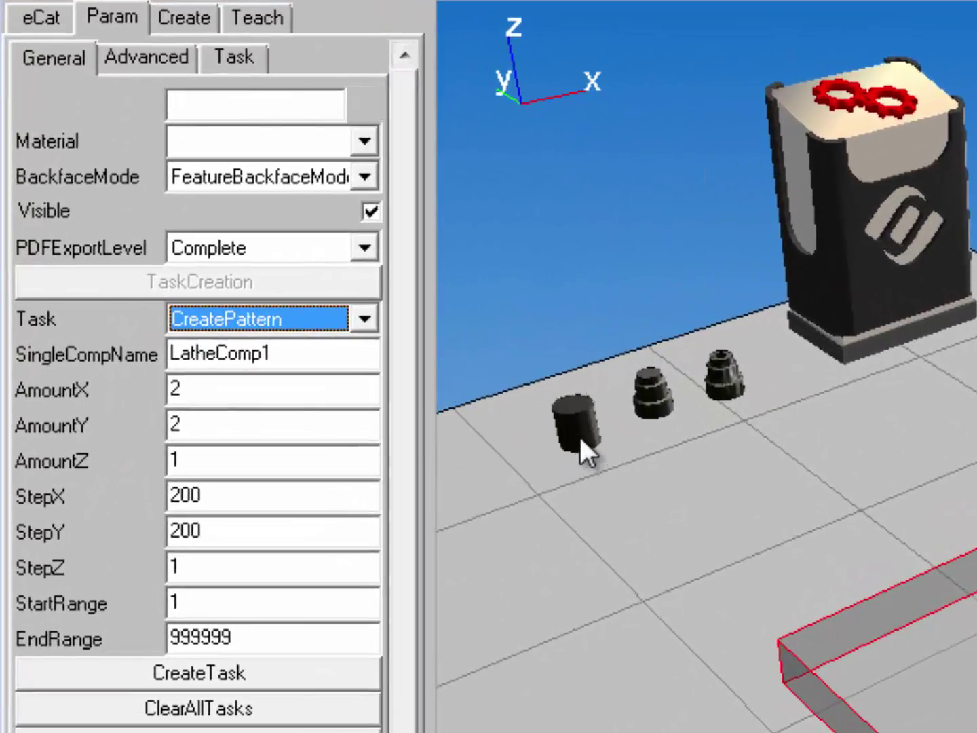
click(580, 438)
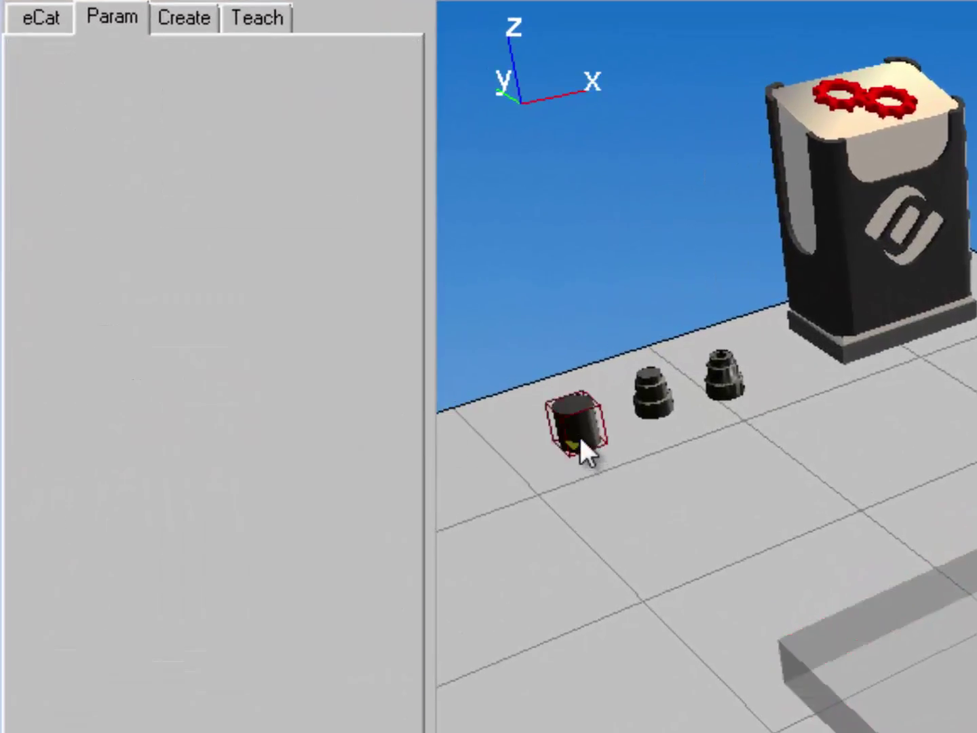
click(891, 662)
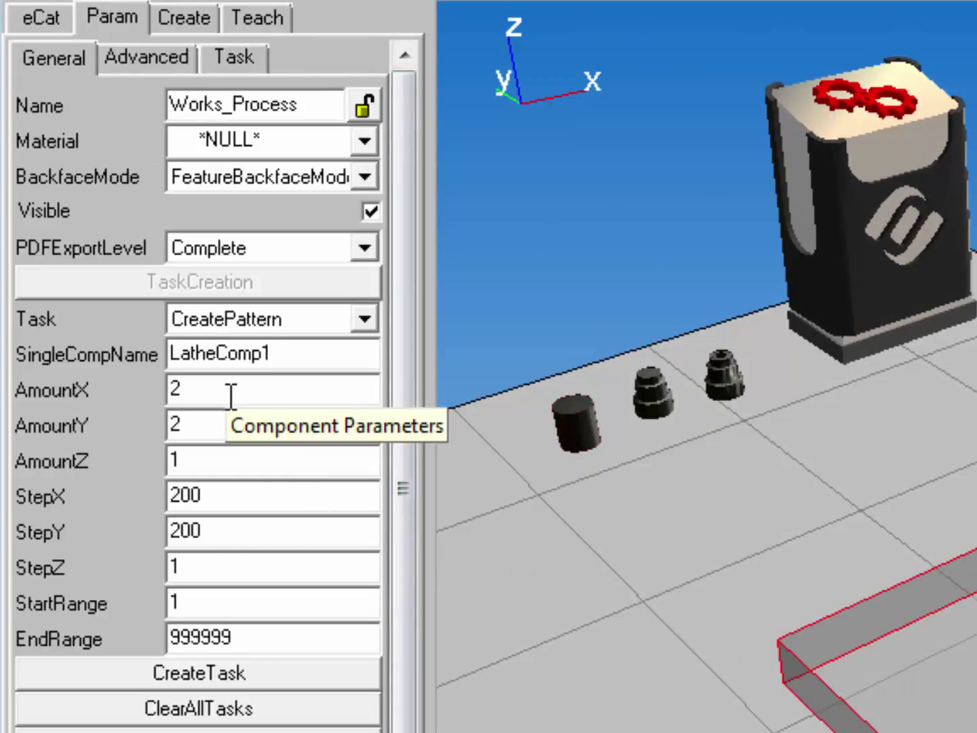
click(262, 672)
- Set up a Feed task with ListOfProdID LatheComp1 and TaskName StepOne
click(364, 317)
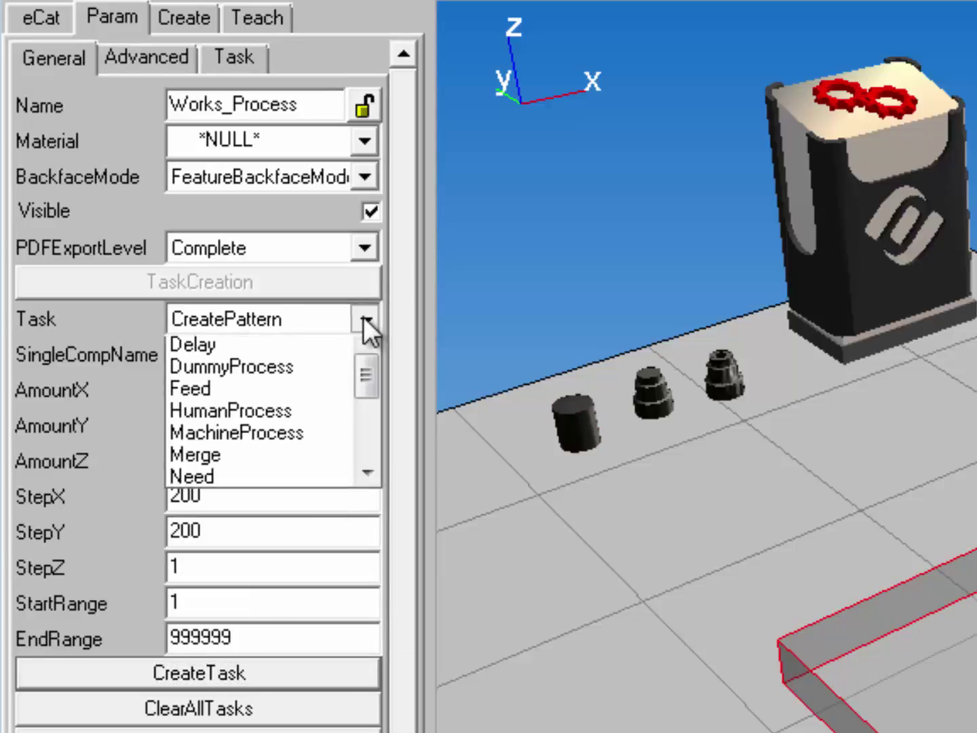
click(329, 411)
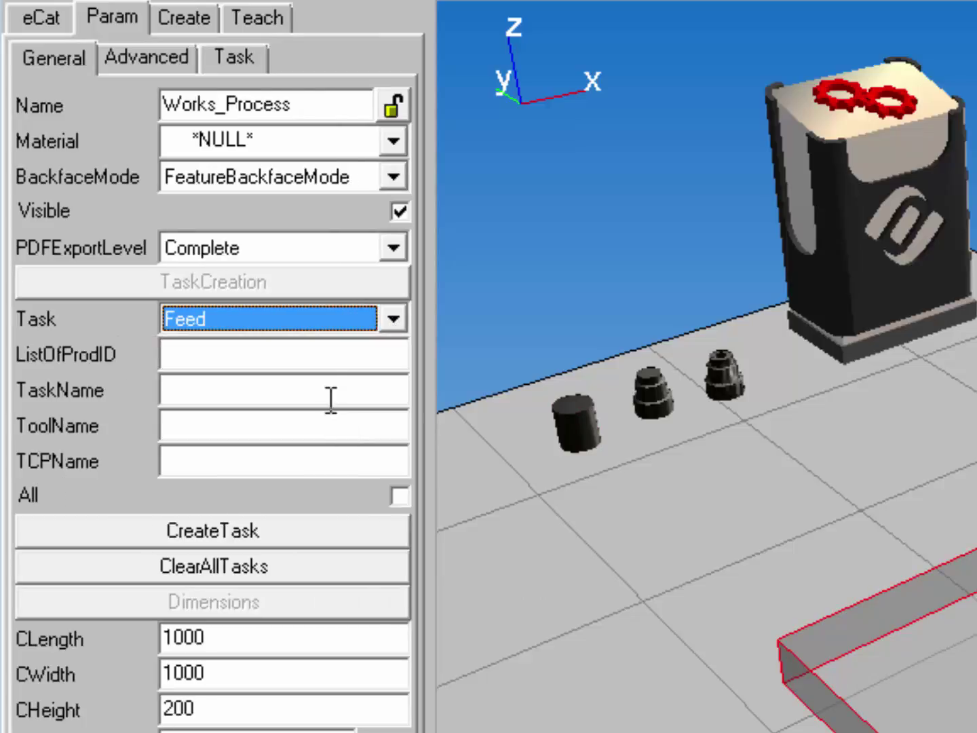
click(325, 358)
right_click(325, 360)
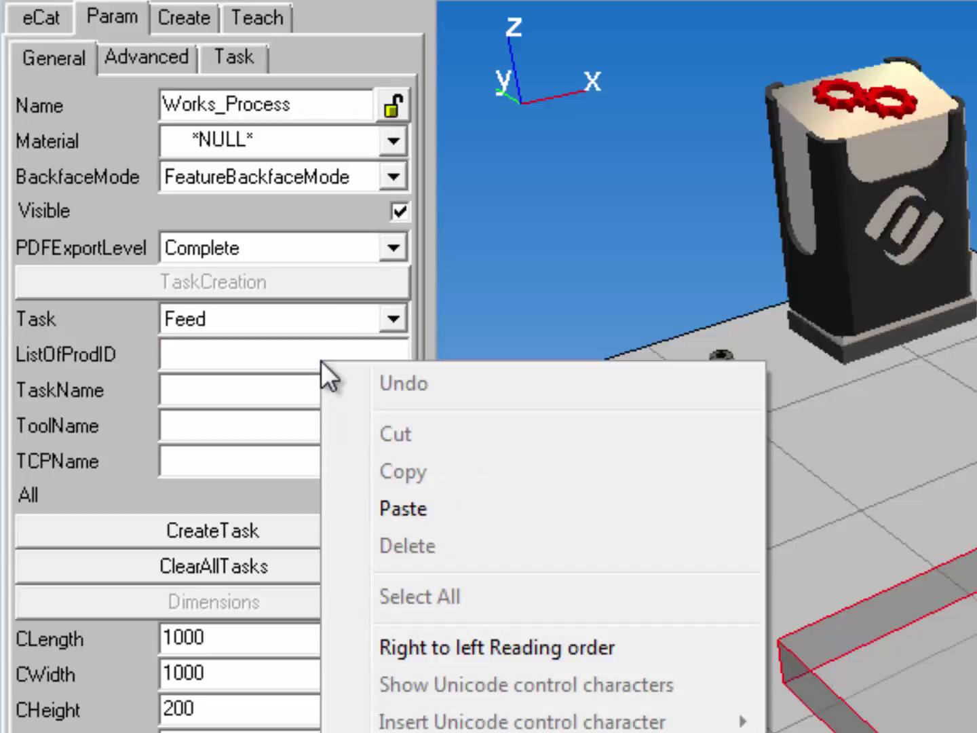
click(402, 523)
click(317, 398)
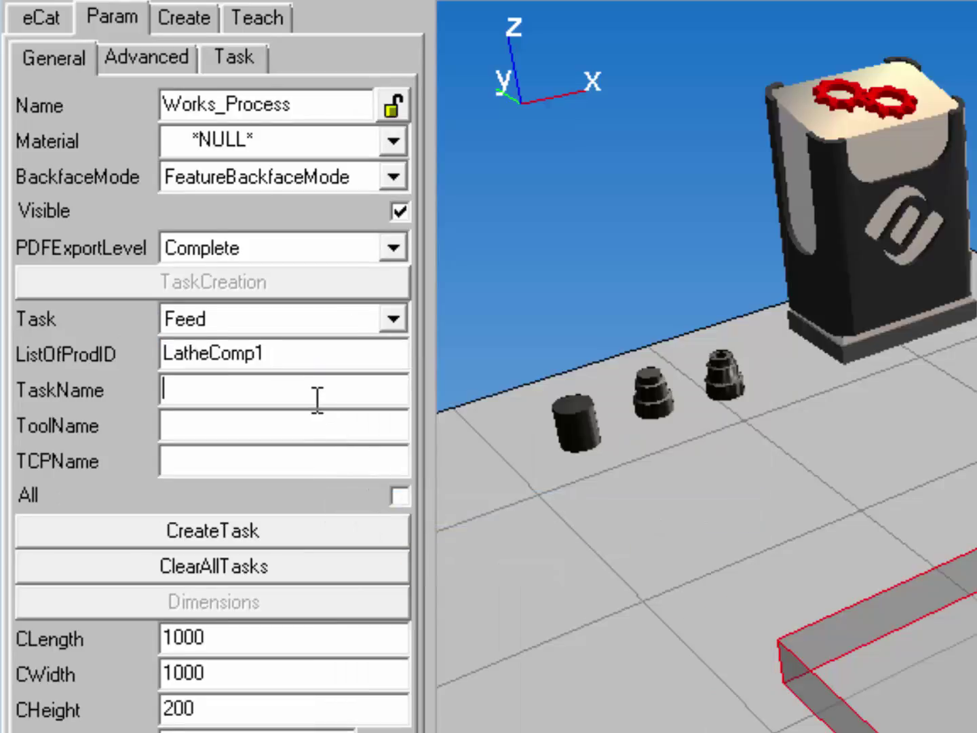
text(StepOne)
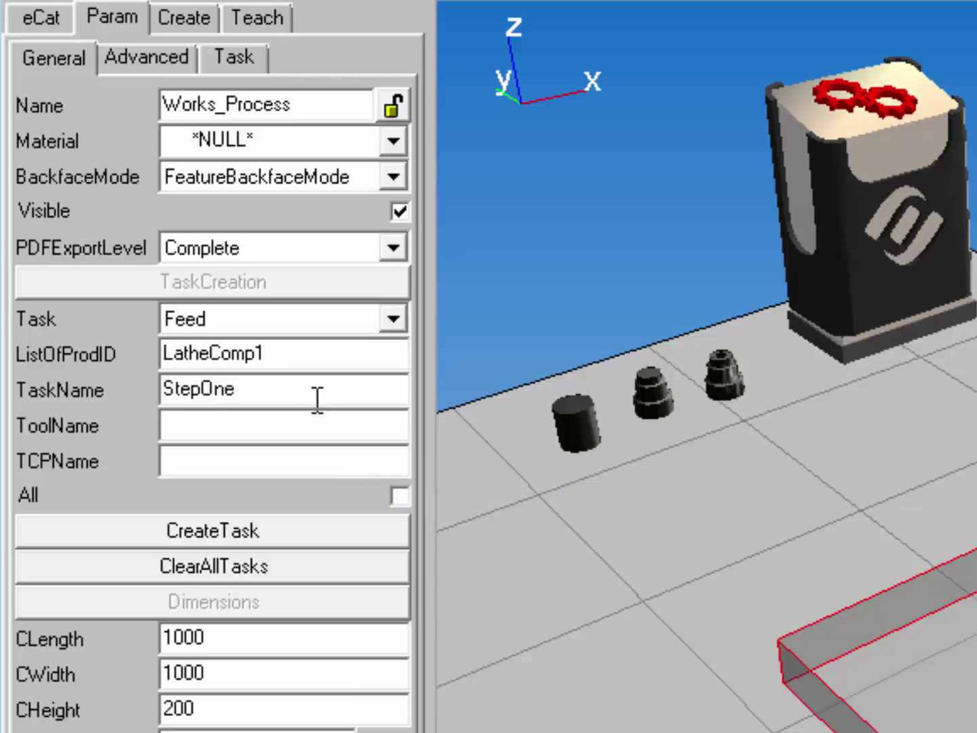
key(Tab)
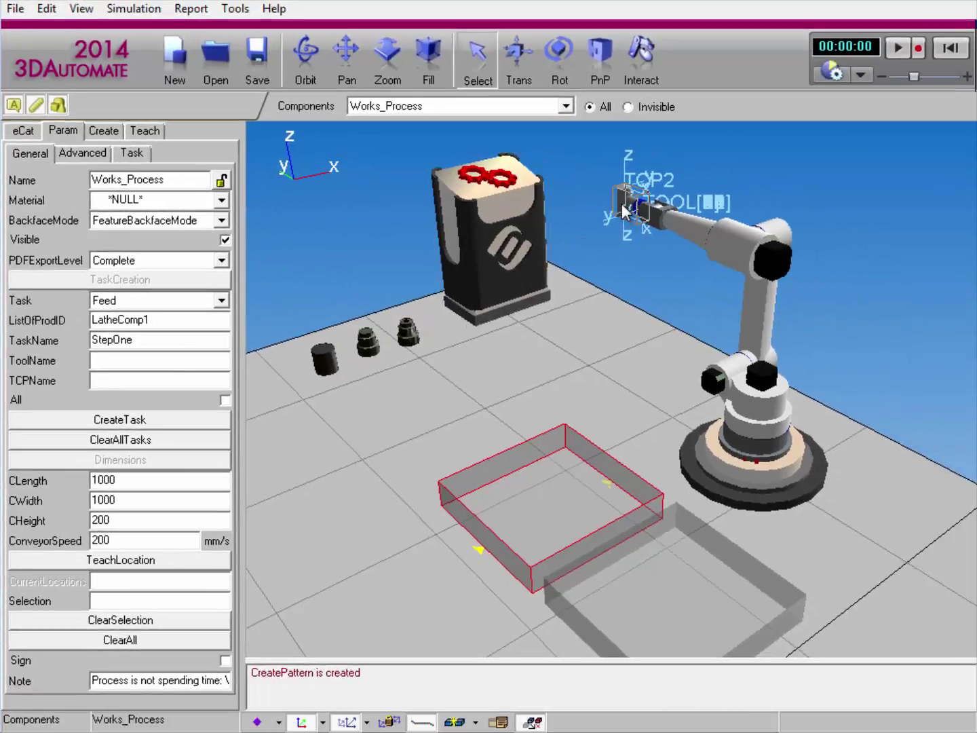
- Select the DTool gripper on the robot and inspect it up close, then fit the cell in view
click(624, 211)
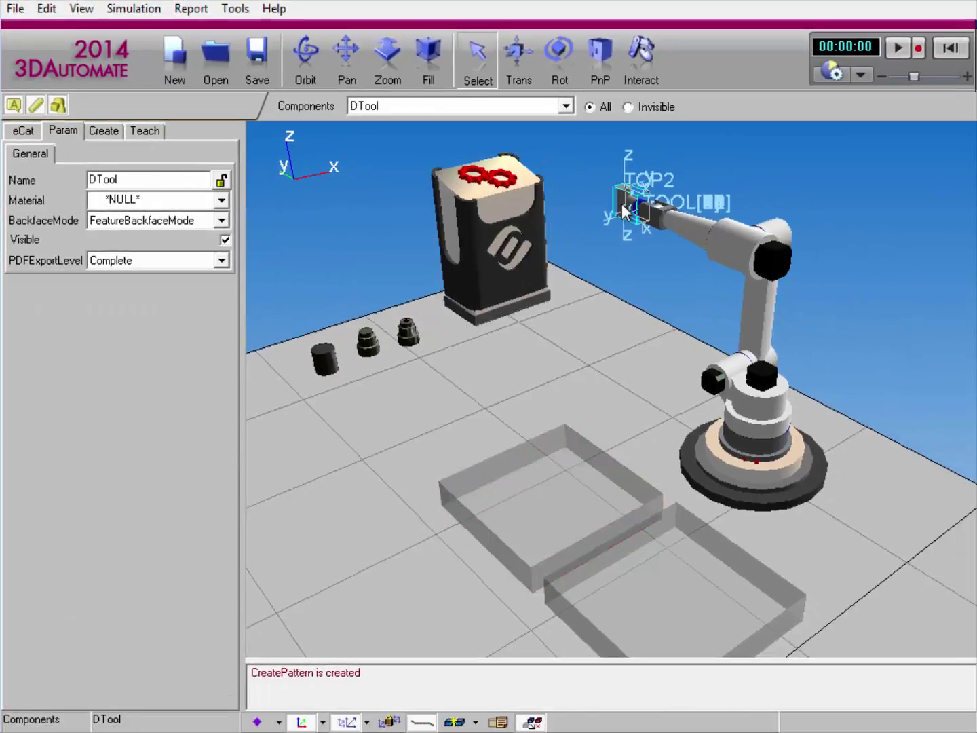
right_drag(622, 204, 621, 211)
shift+right_drag(583, 493, 567, 404)
right_drag(435, 494, 556, 454)
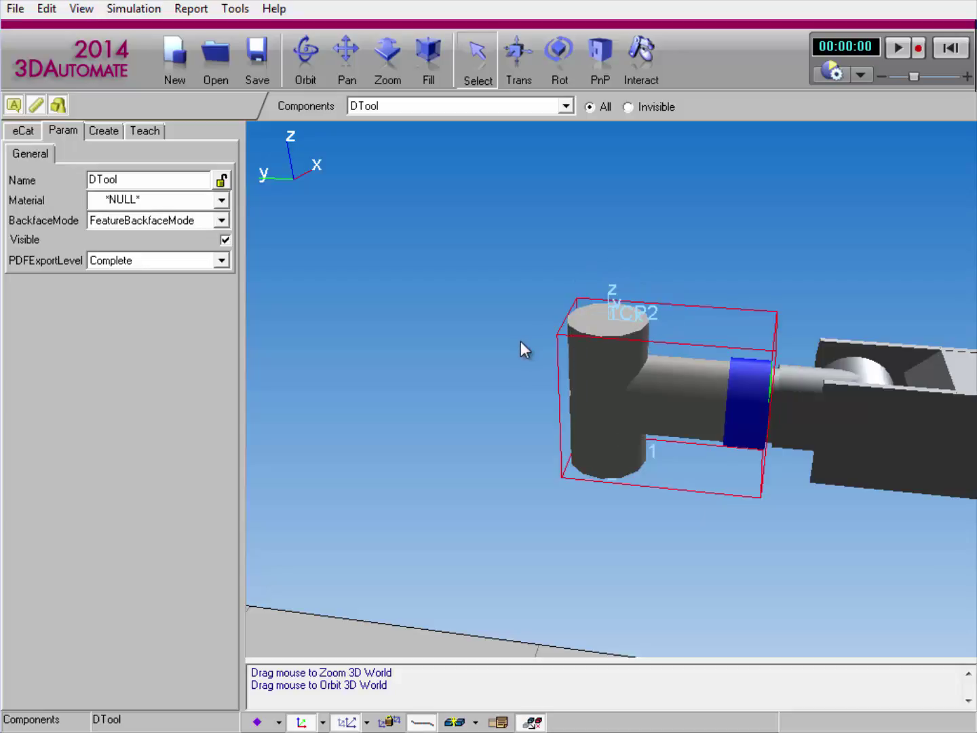
click(420, 61)
- Give the left tray's Feed task ToolName DTool and TCPName TCP2, and create it
click(627, 488)
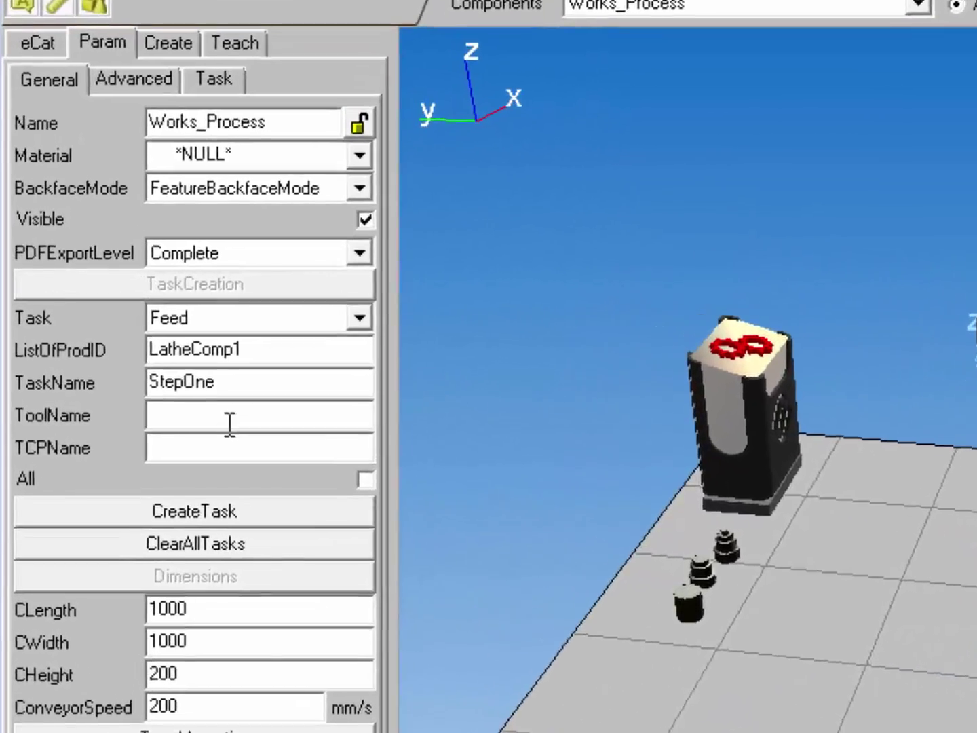
click(169, 384)
text(D)
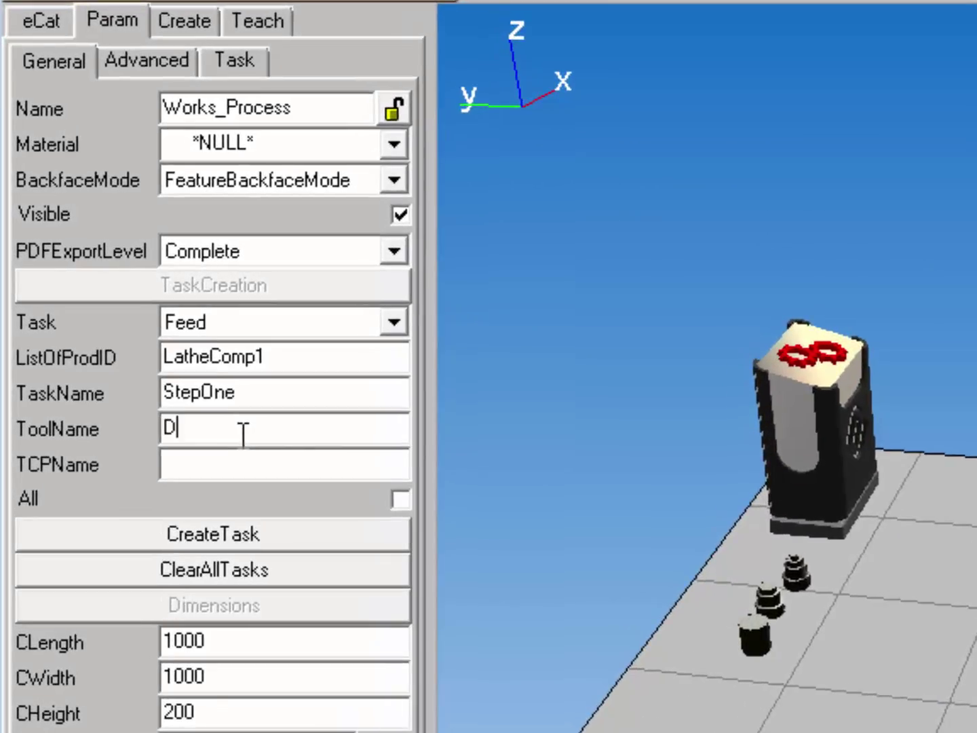
text(Tool)
key(Tab)
text(TCP2)
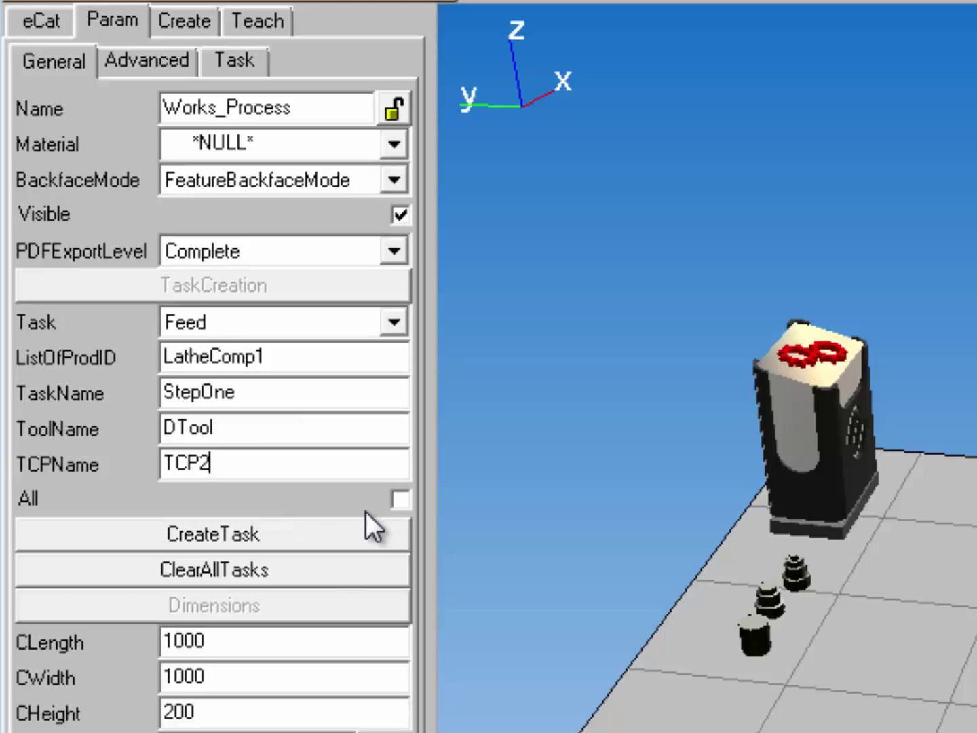
click(296, 358)
drag(296, 358, 105, 350)
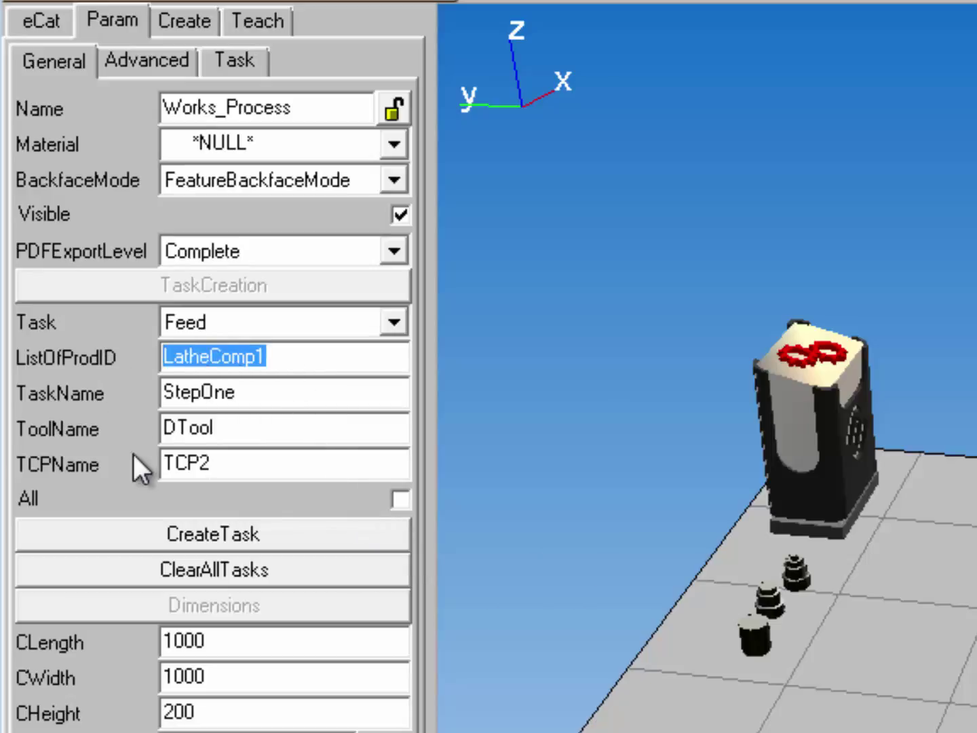
click(144, 528)
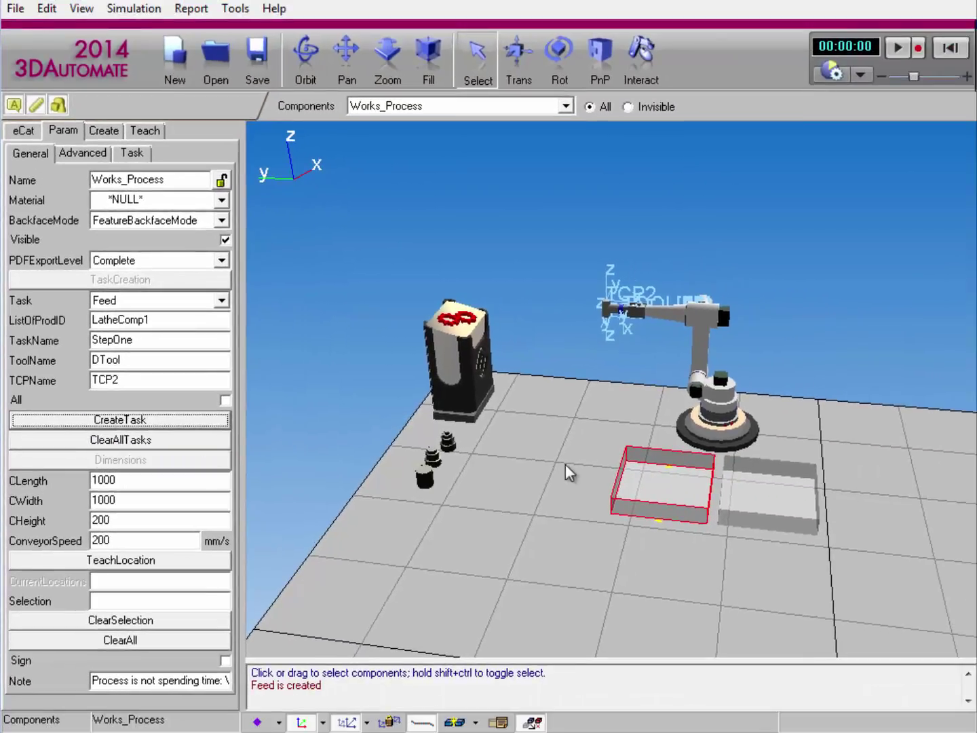
- Set the robot controller's Tasklist to StepOne
click(688, 434)
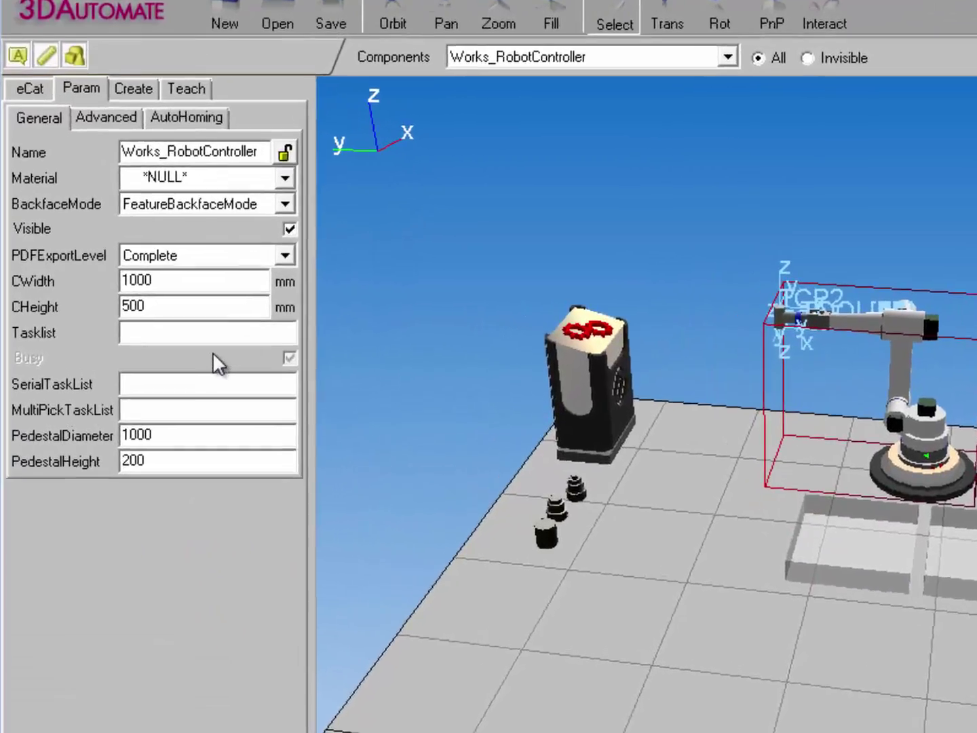
click(159, 320)
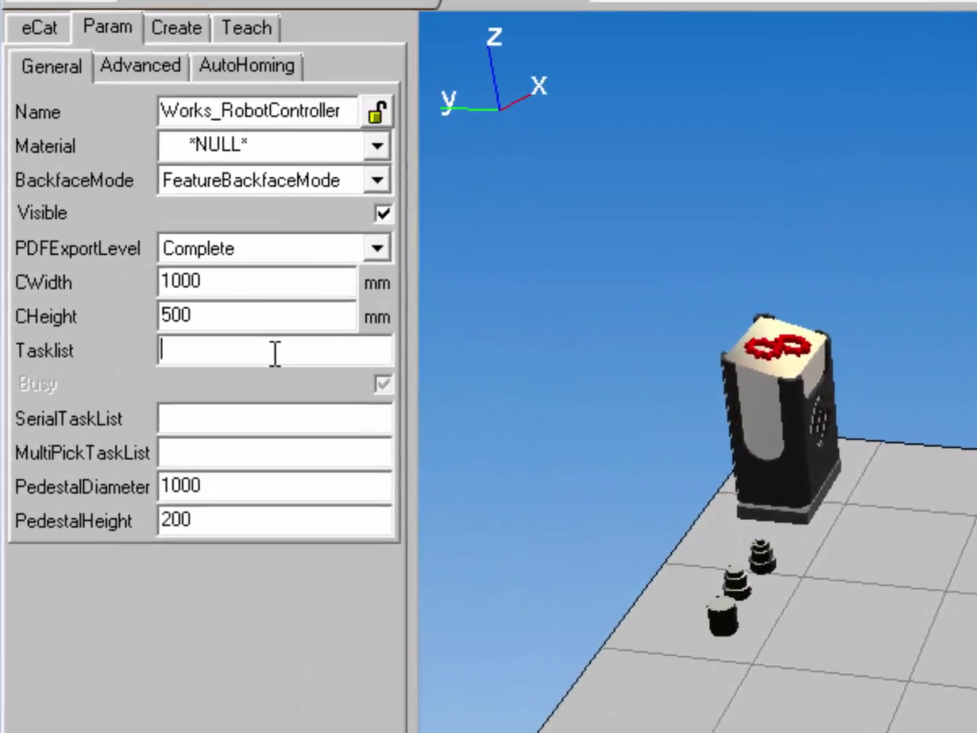
text(StepOne)
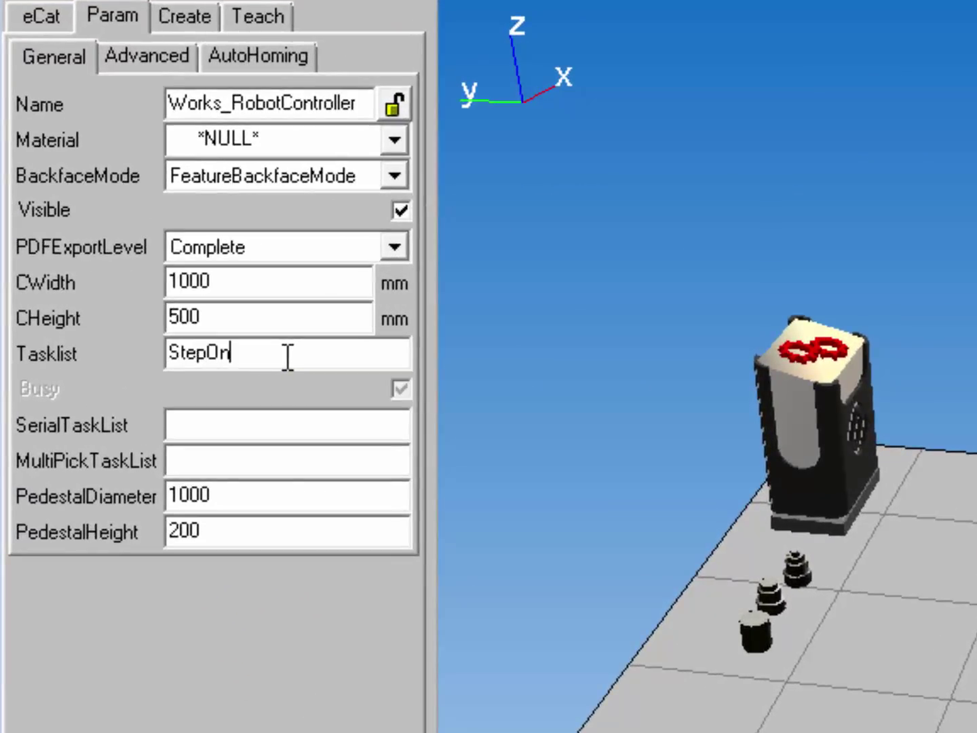
key(Return)
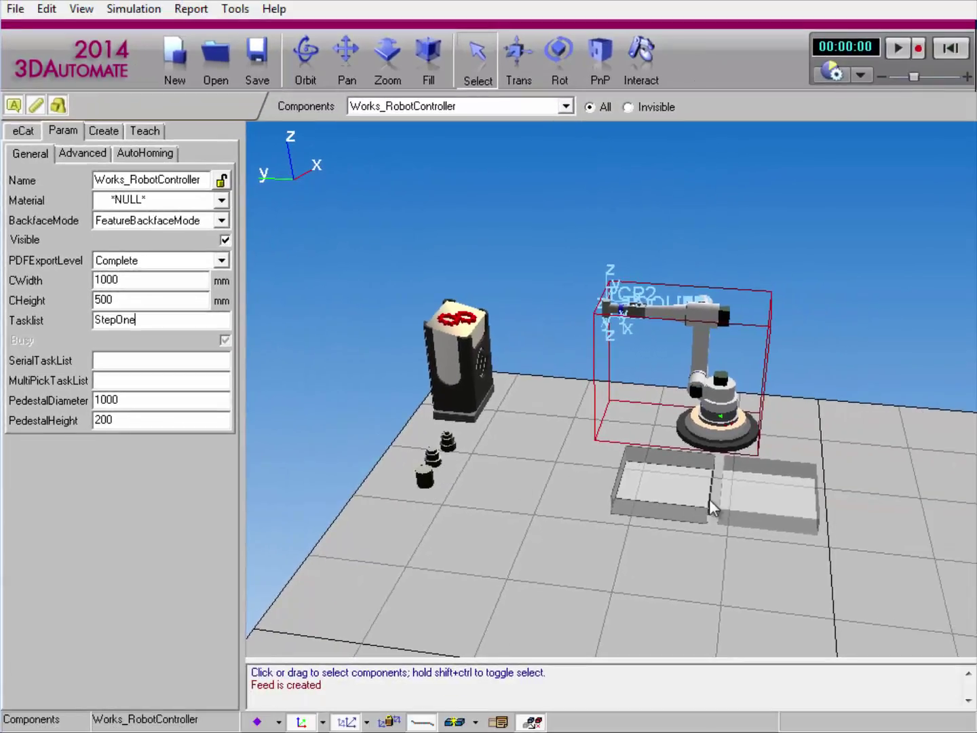
- Create a NeedPattern task for LatheComp1 on the right tray and run the simulation
click(842, 530)
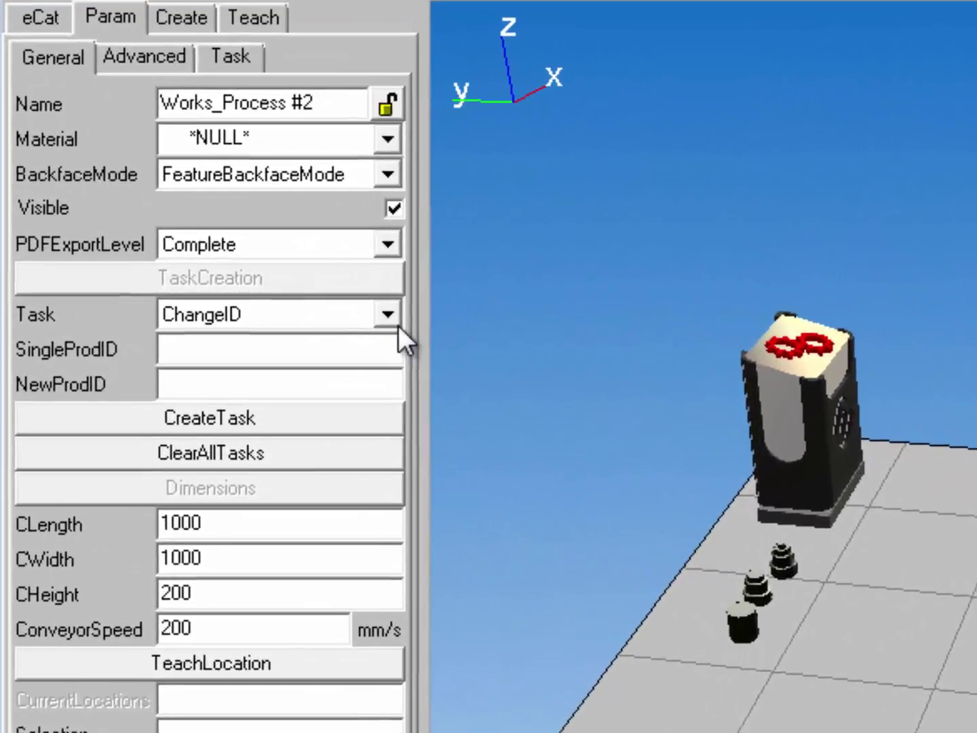
click(223, 300)
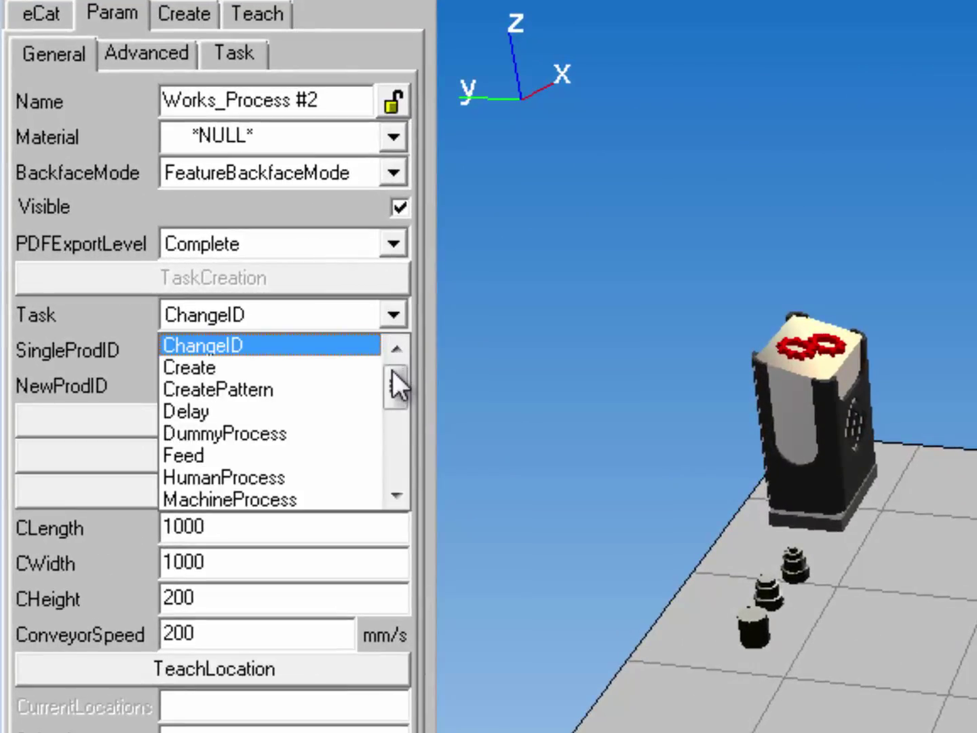
scroll(397, 386, down, 2)
click(345, 412)
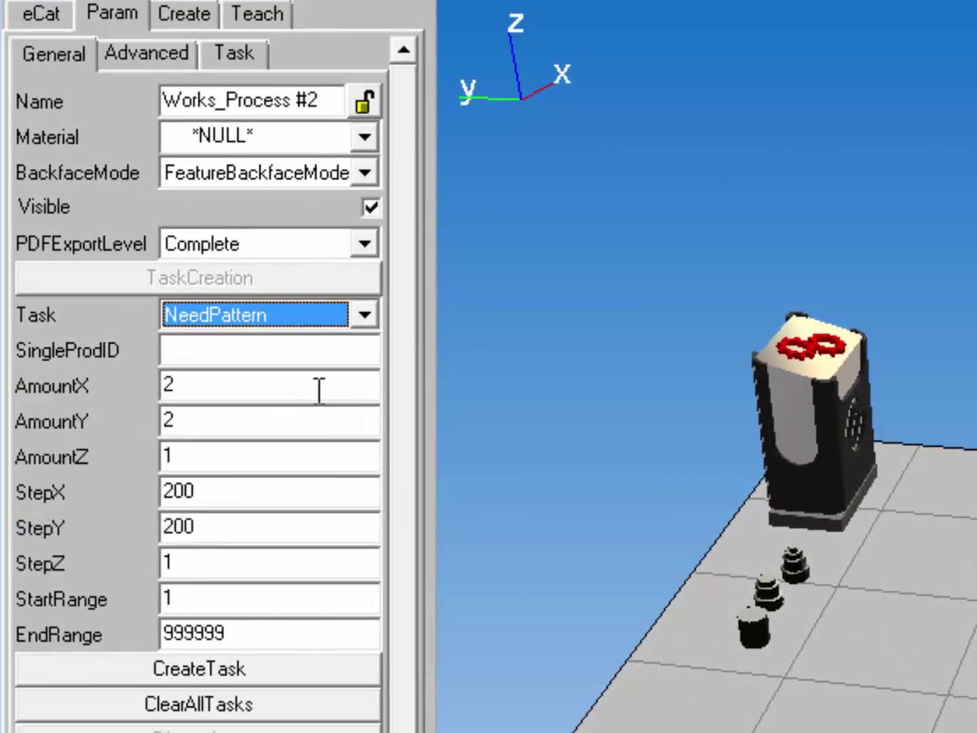
click(296, 352)
text(LatheComp)
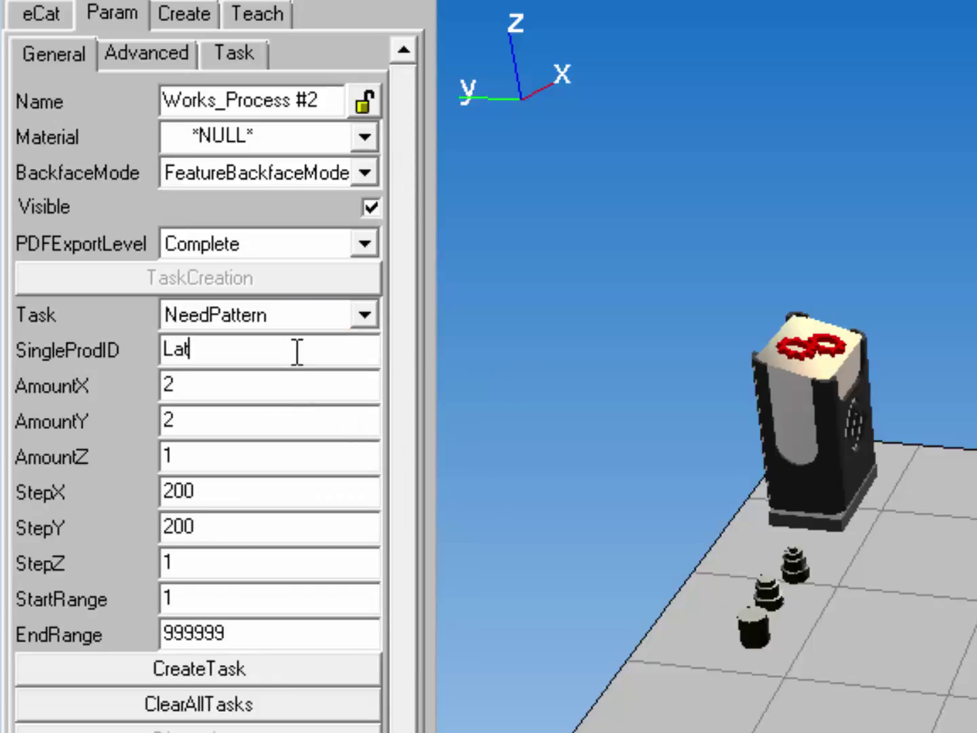
text(2)
key(BackSpace)
text(1)
key(Tab)
key(Tab)
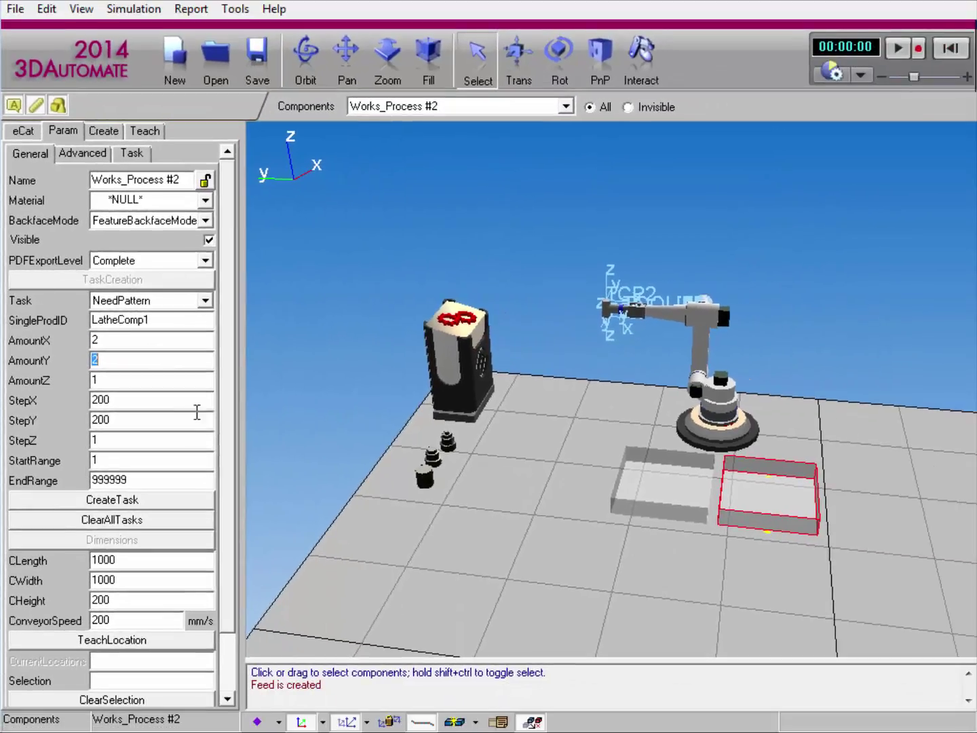
click(185, 502)
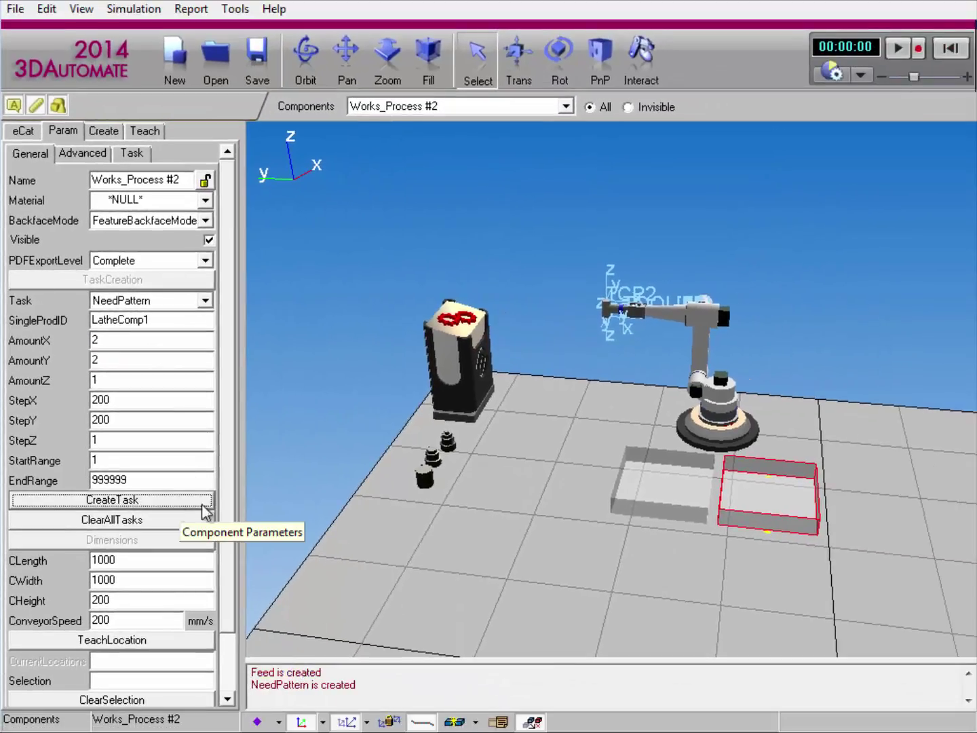
click(898, 47)
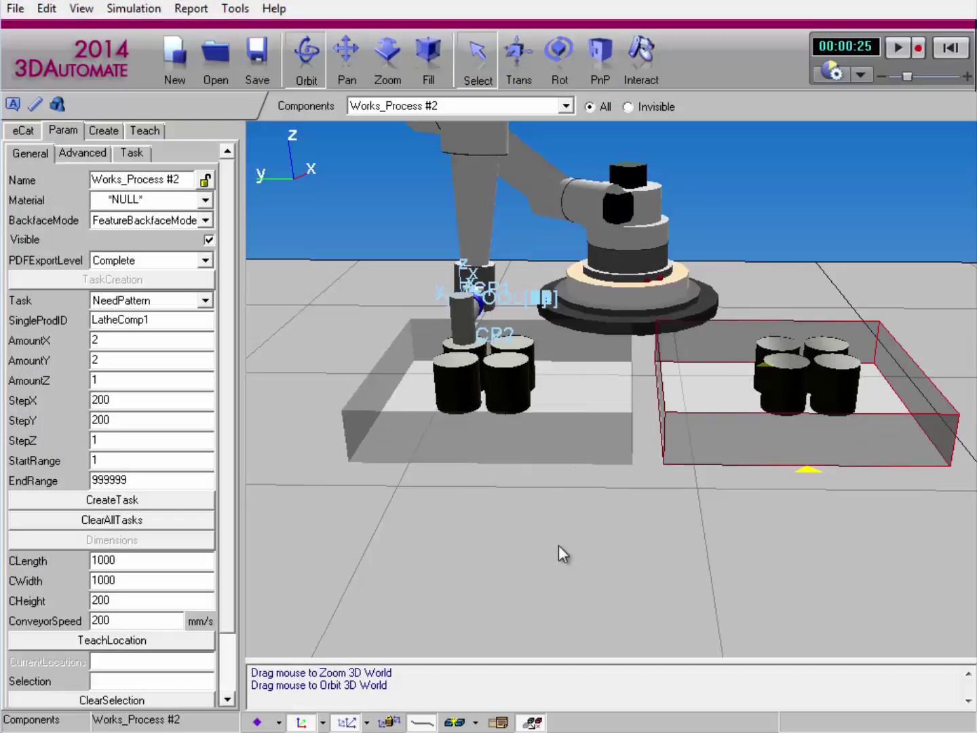
- Replay the simulation from the start, then reset it and select the left tray's process
drag(559, 546, 564, 545)
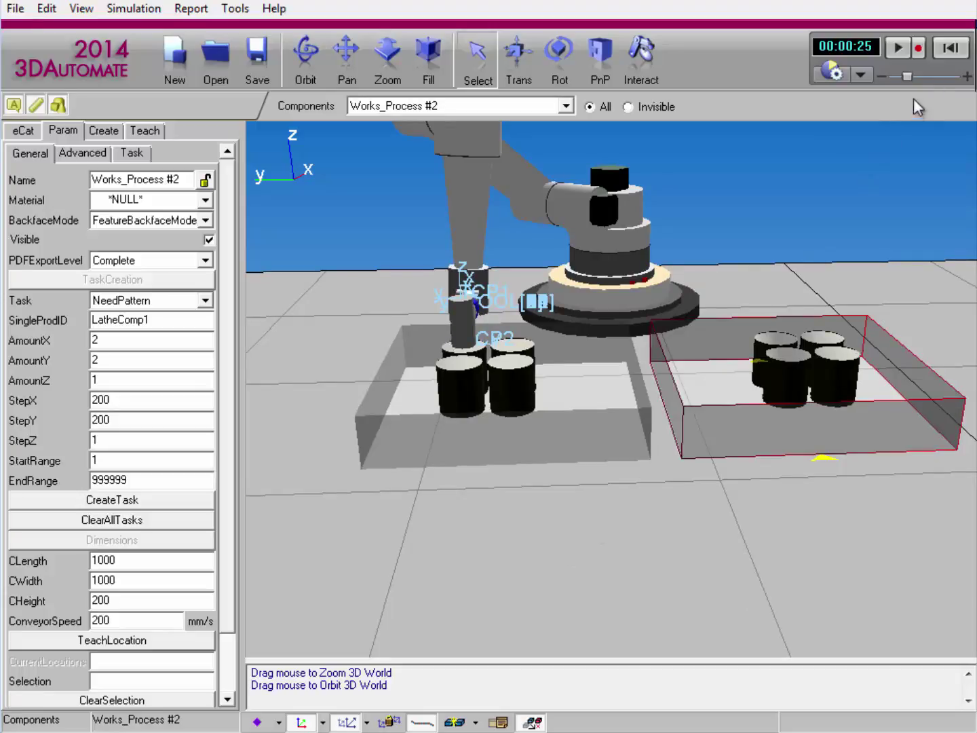
click(949, 49)
click(899, 47)
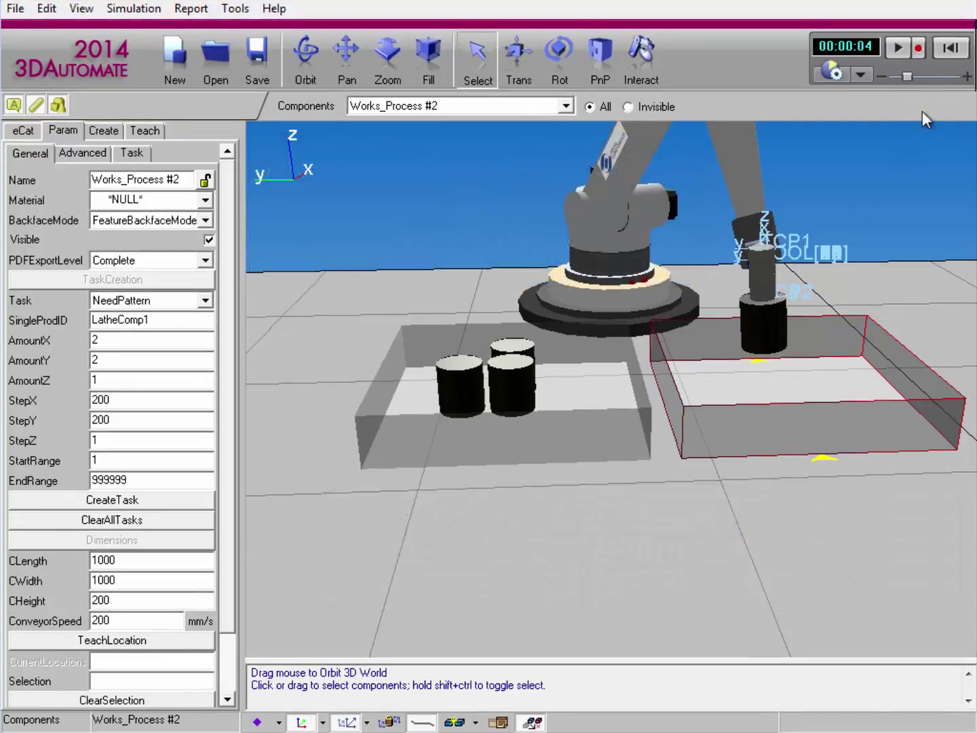
click(948, 49)
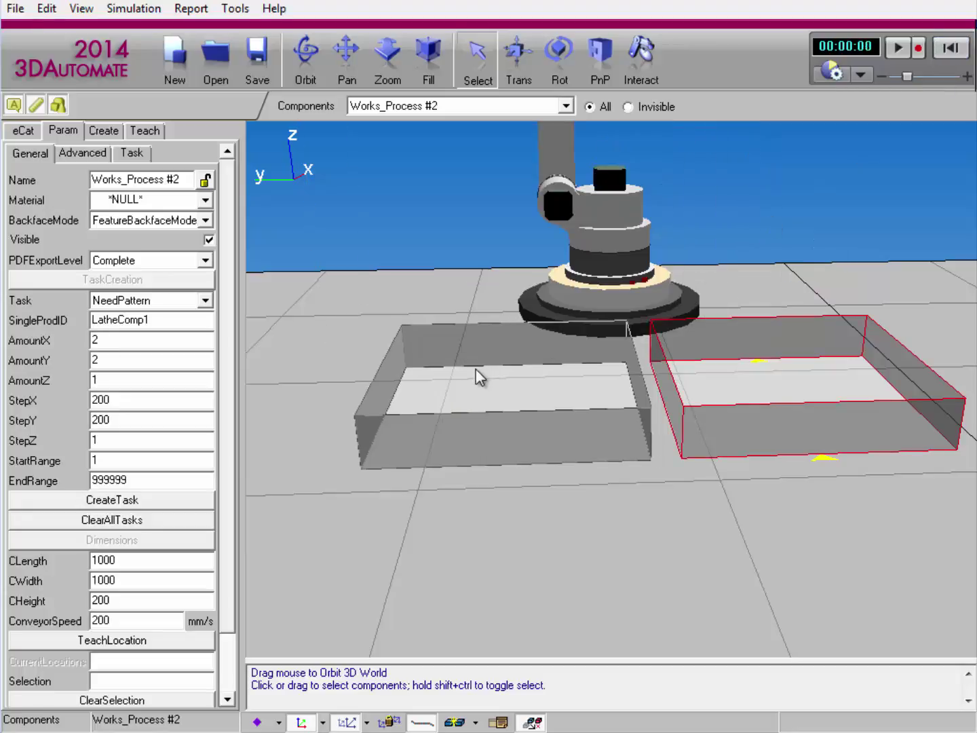
click(476, 370)
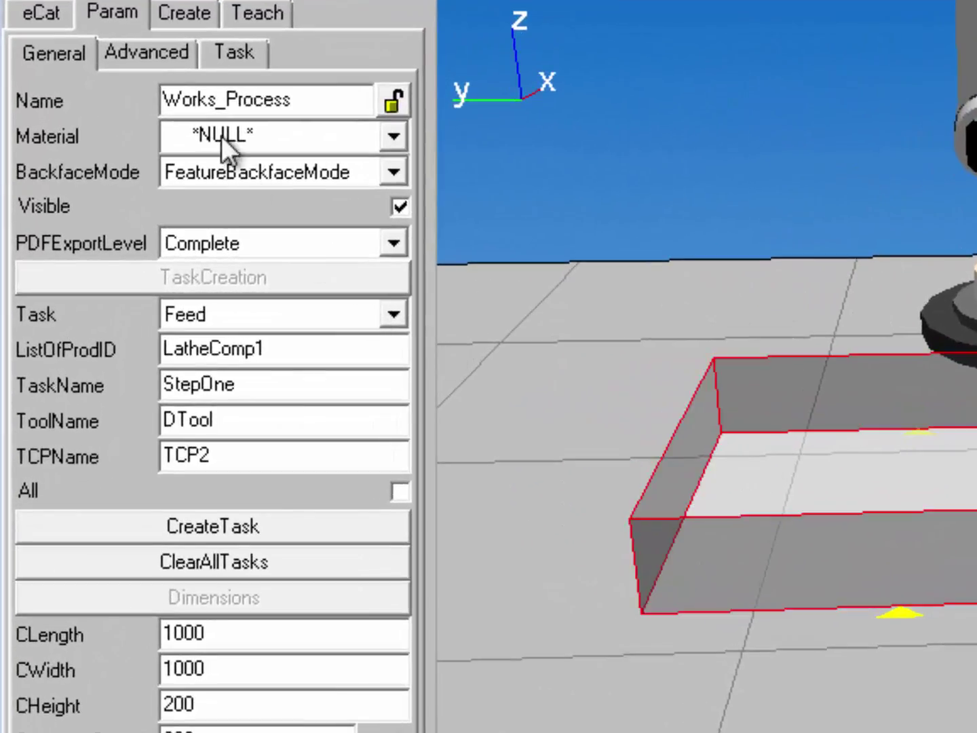
- Change the left tray's PickApproach from 250 to 1000 mm in the advanced settings
click(166, 51)
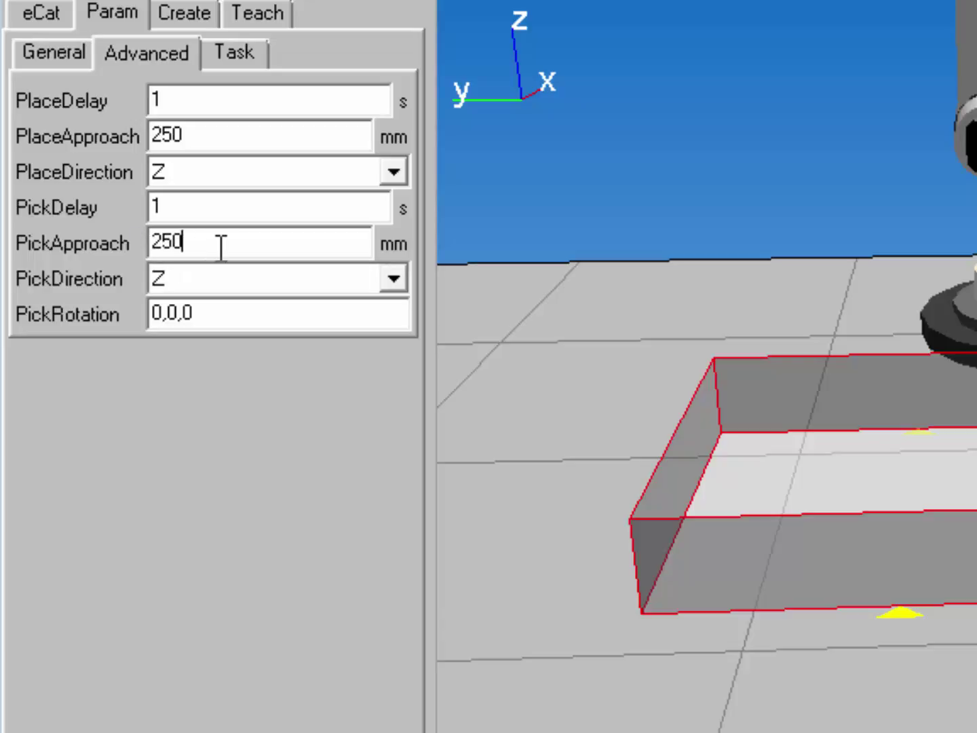
drag(220, 247, 124, 245)
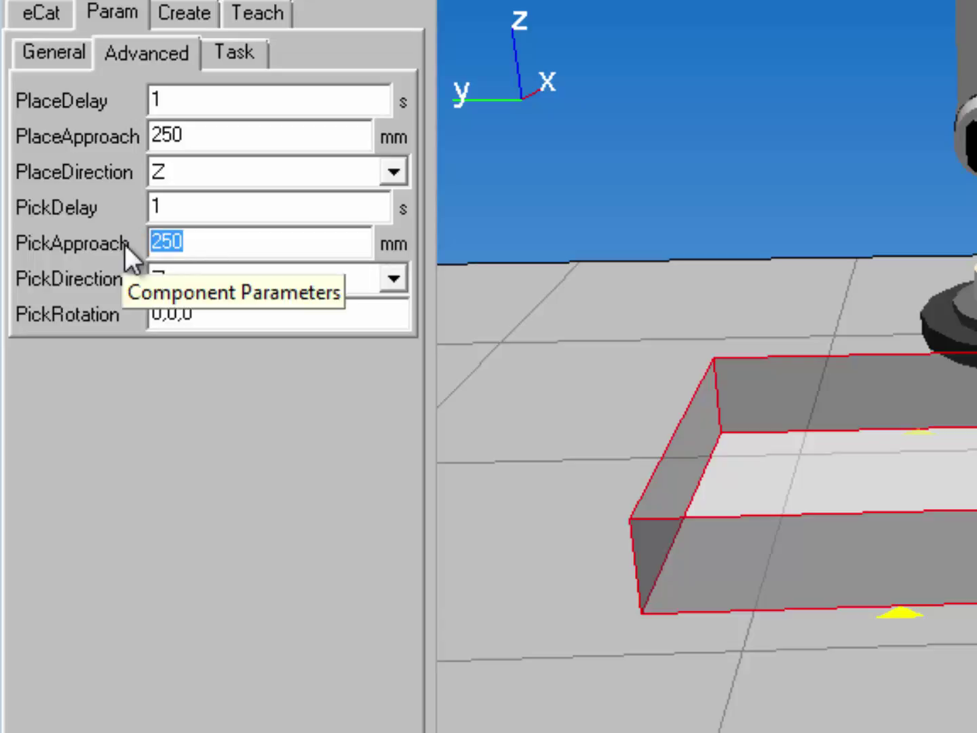
text(1000)
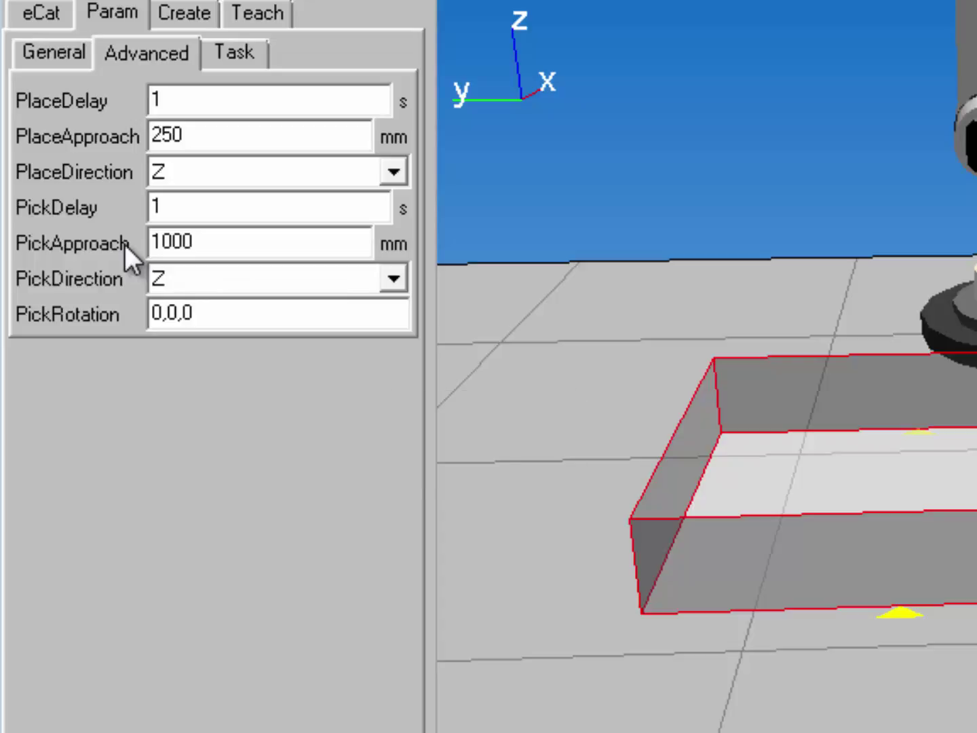
key(Return)
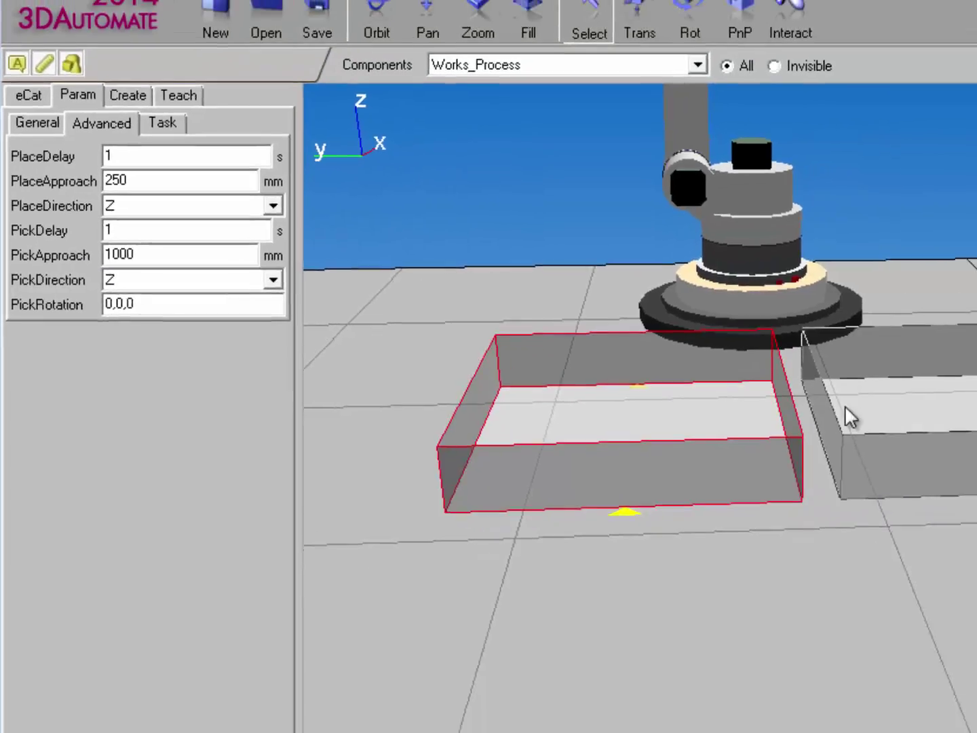
- Set the right tray's PlaceApproach from 250 to 500 mm
click(711, 388)
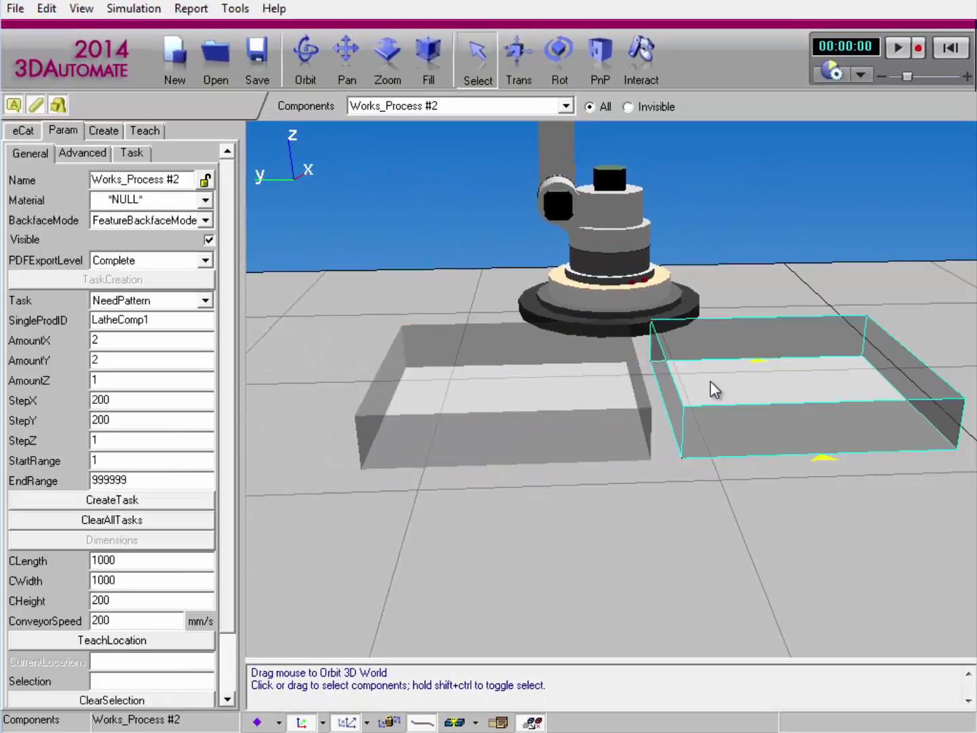
click(83, 153)
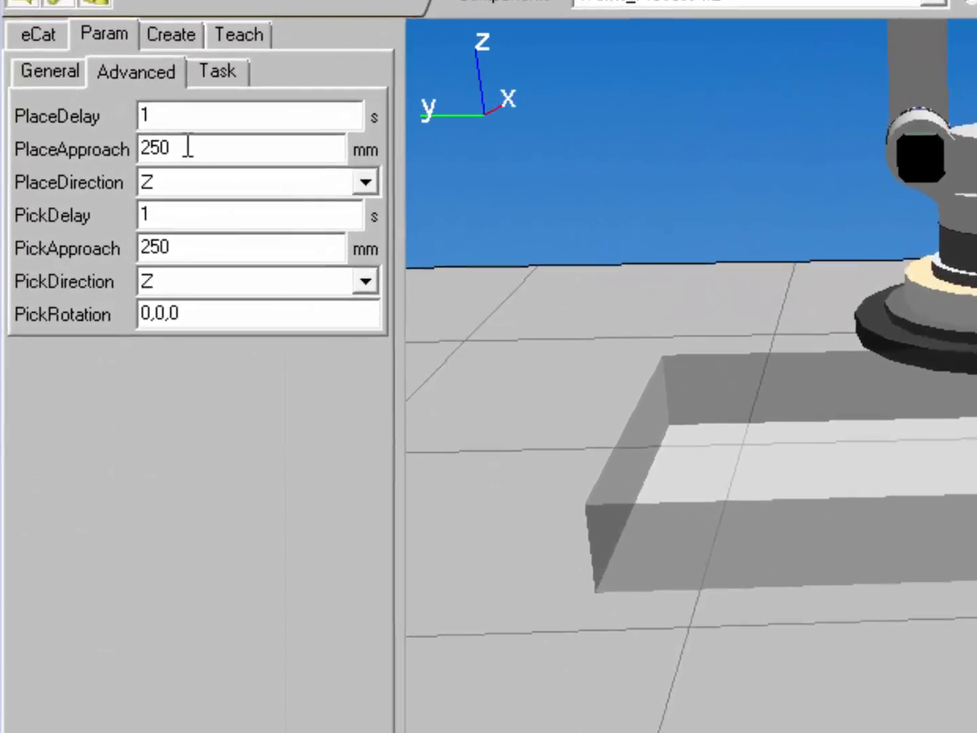
drag(178, 145, 117, 145)
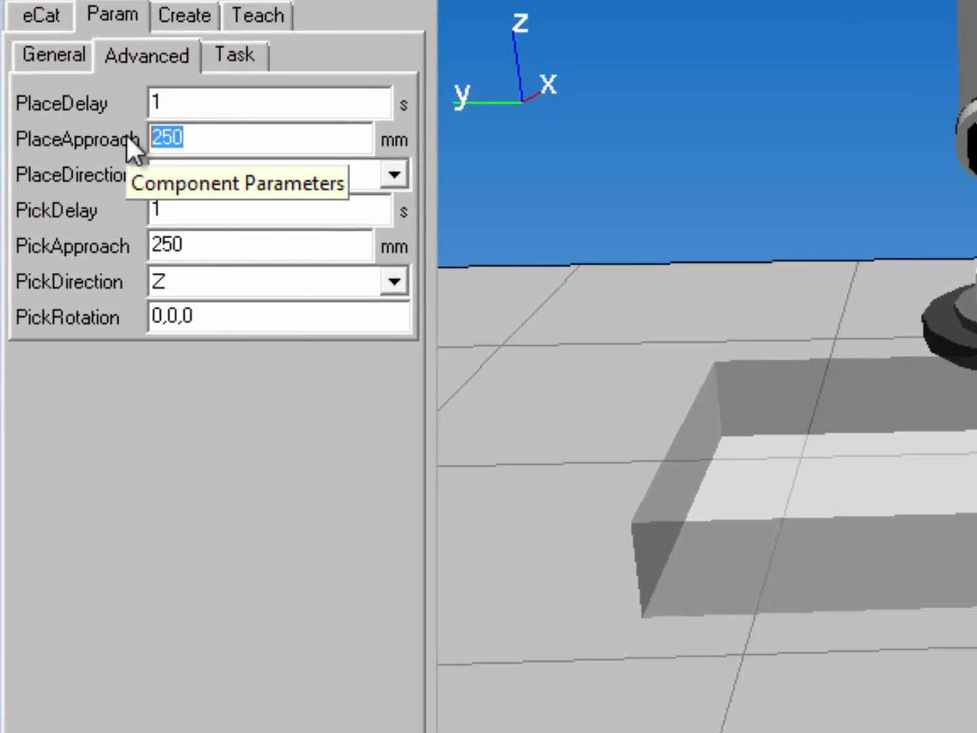
text(500)
key(Return)
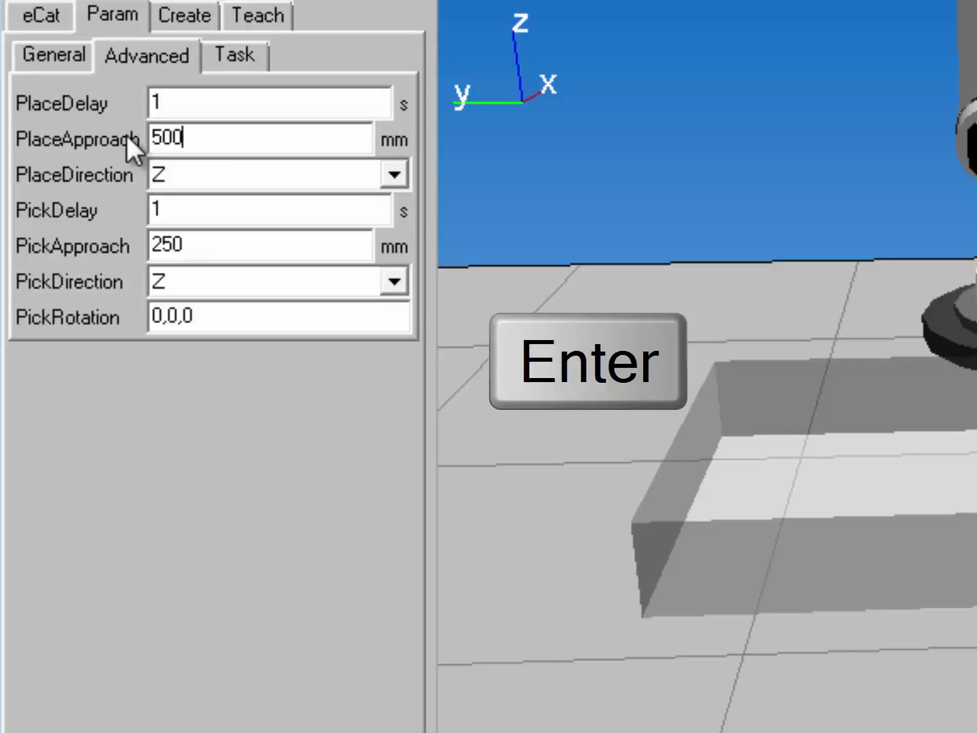
- Slow the simulation speed slightly and run the robot cell
drag(546, 415, 527, 417)
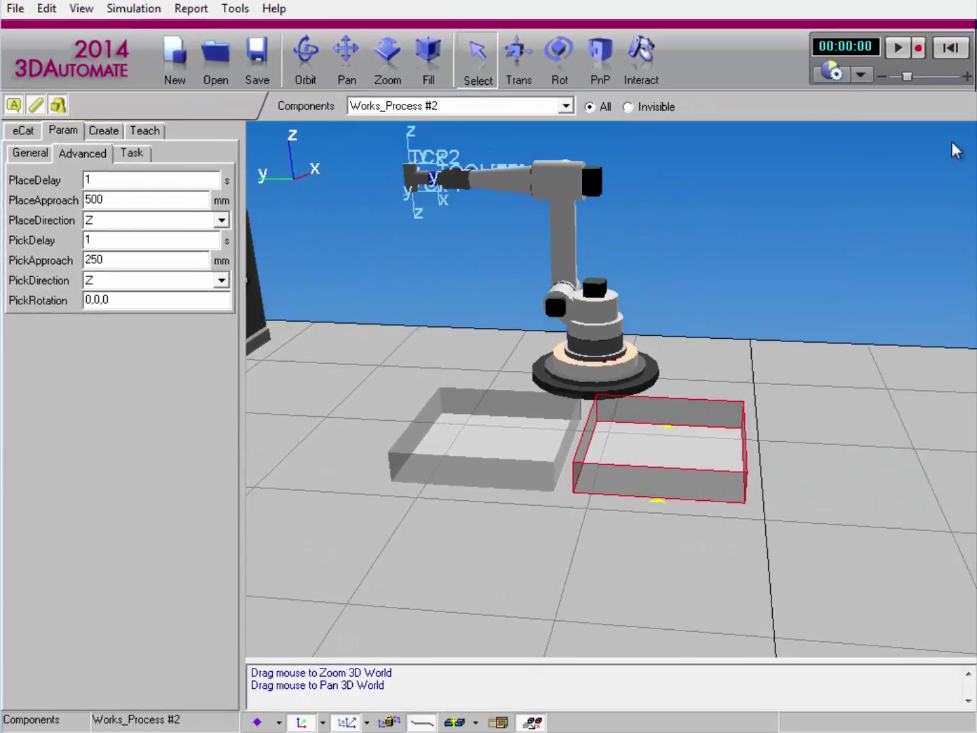
drag(908, 76, 903, 77)
click(898, 50)
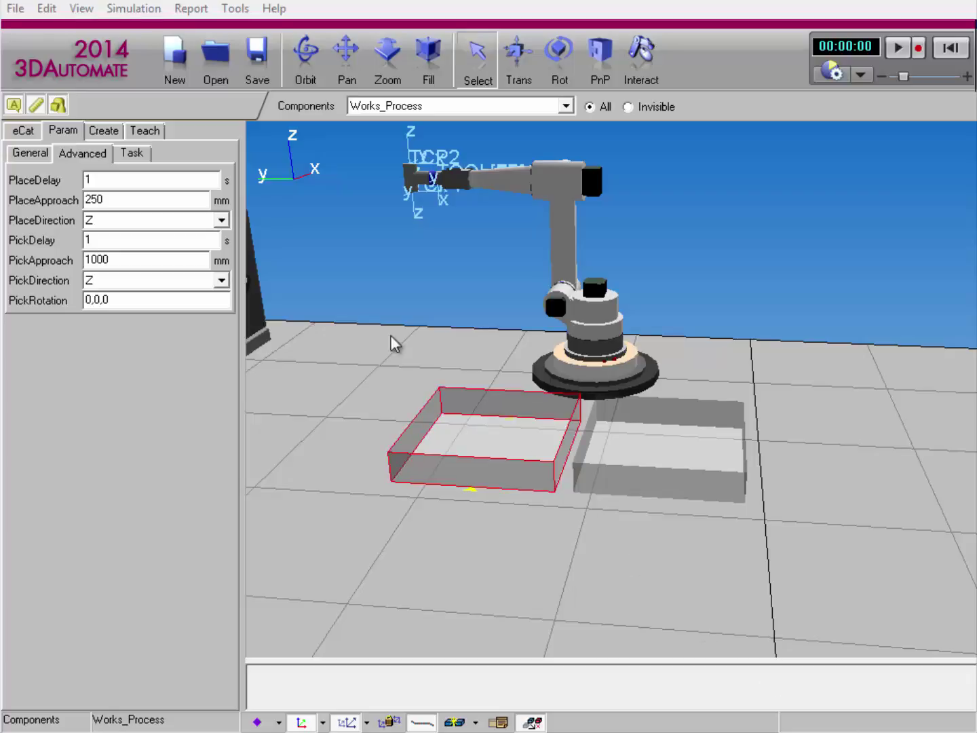
- Show the Teach panels listing the Articulated Robot's Main, home and StepOne sequences
click(145, 131)
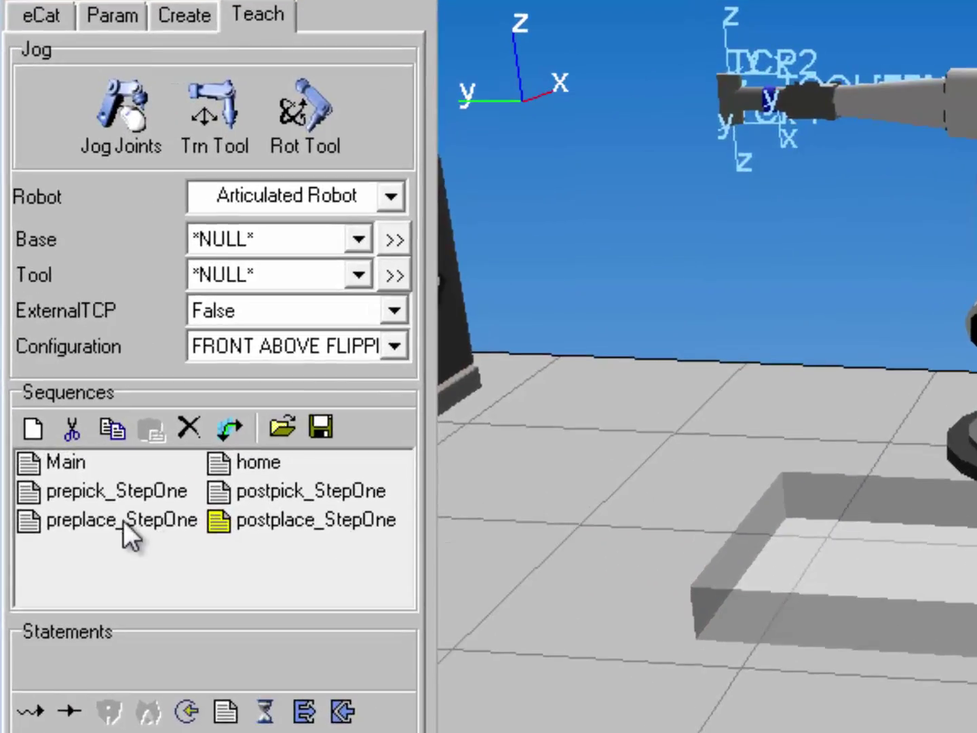
- Review the prepick, postpick, preplace and postplace_StepOne sequences, ending on the empty prepick_StepOne
click(61, 401)
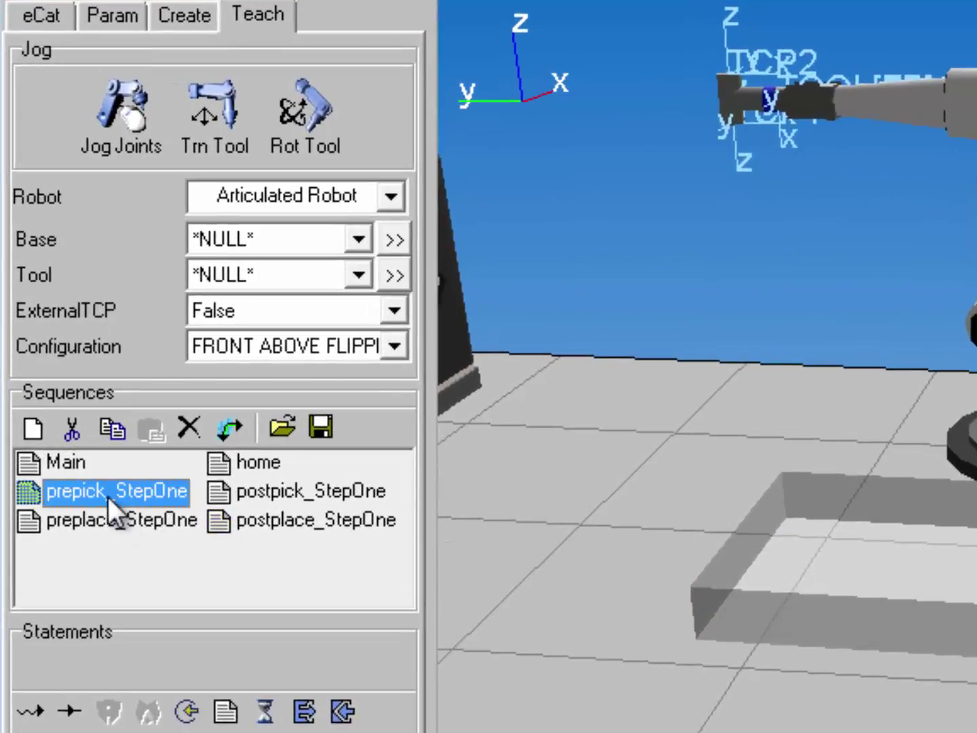
click(257, 493)
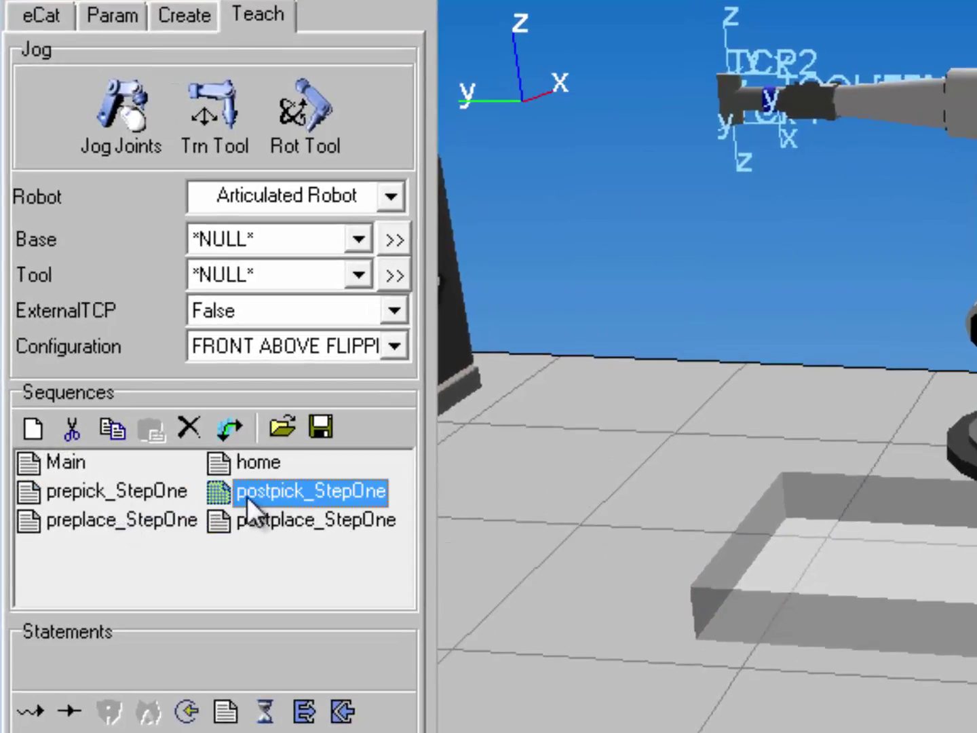
click(131, 520)
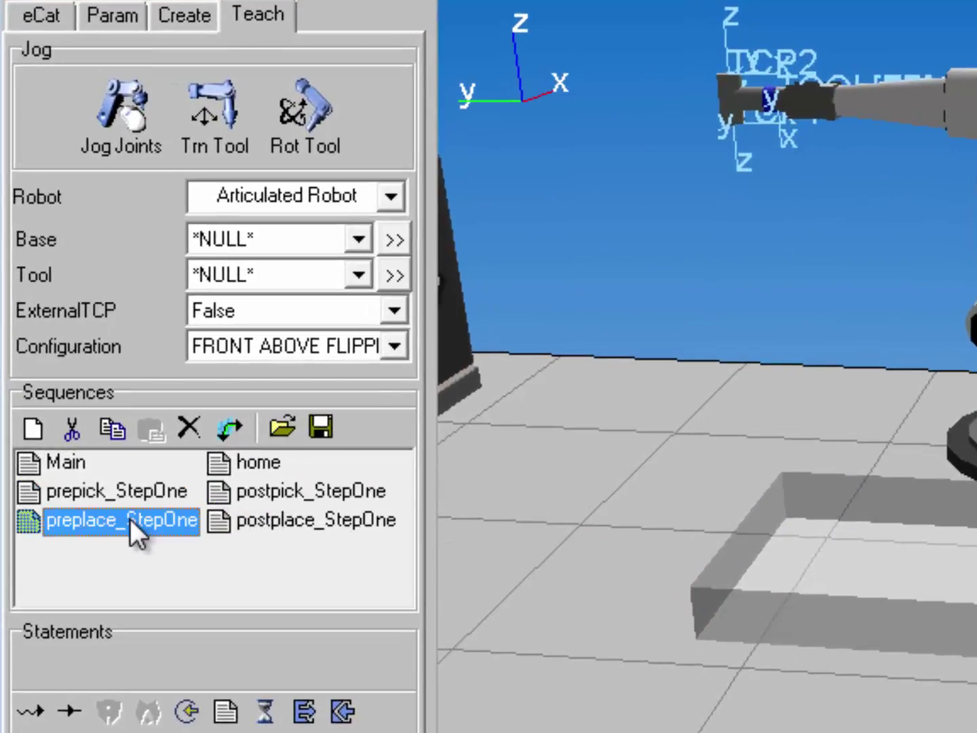
click(264, 524)
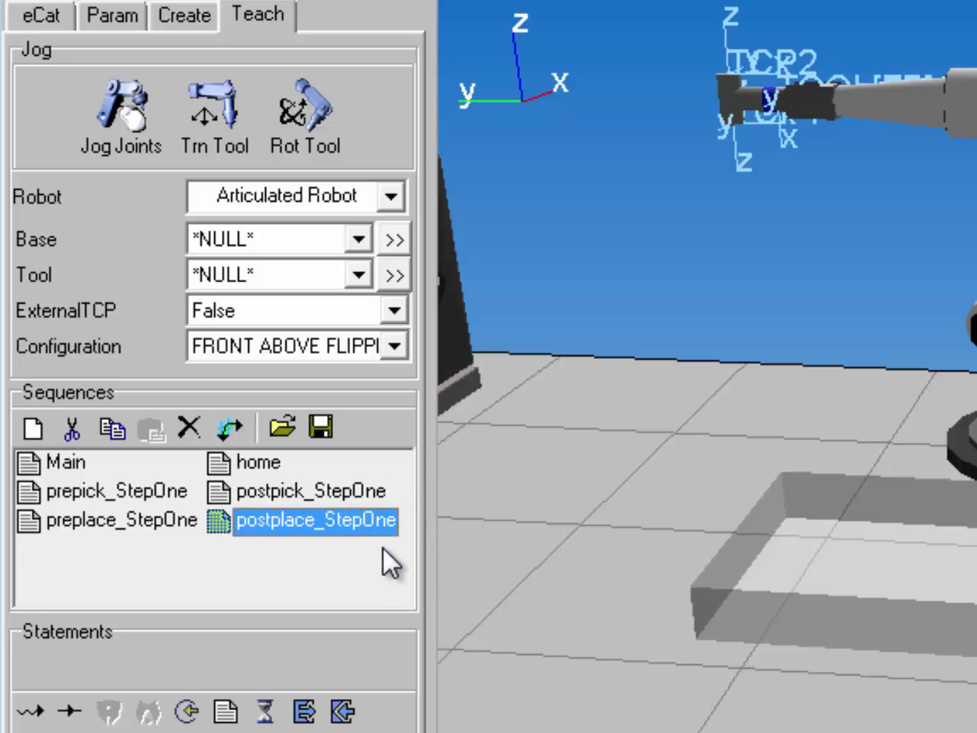
click(88, 493)
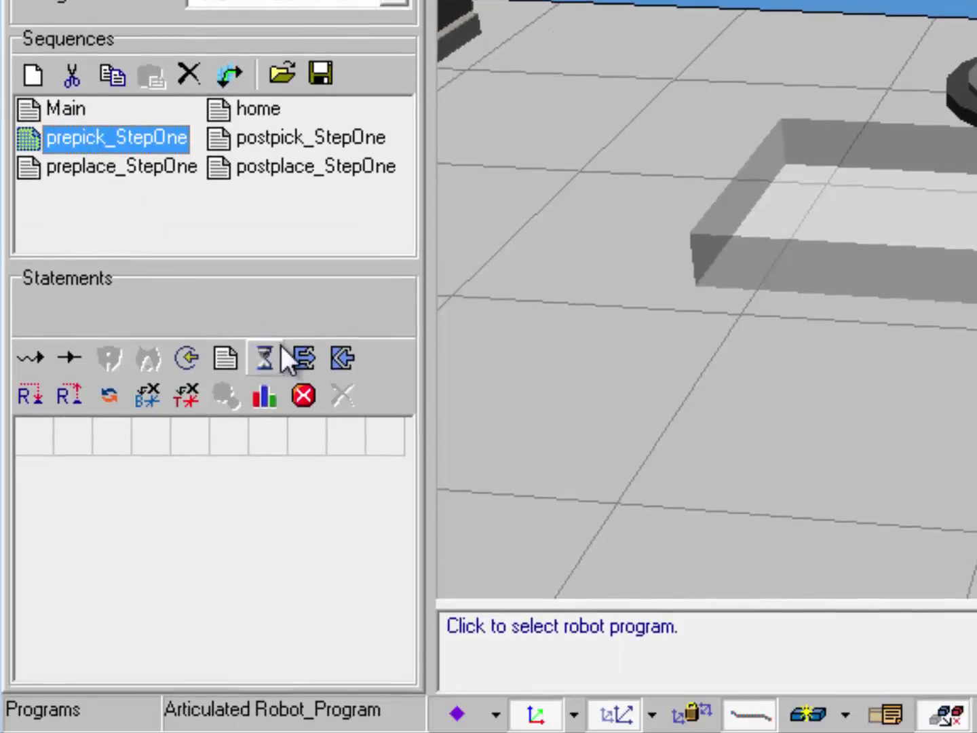
- Add a Set Bin Out statement to prepick_StepOne setting output 17 true
click(303, 357)
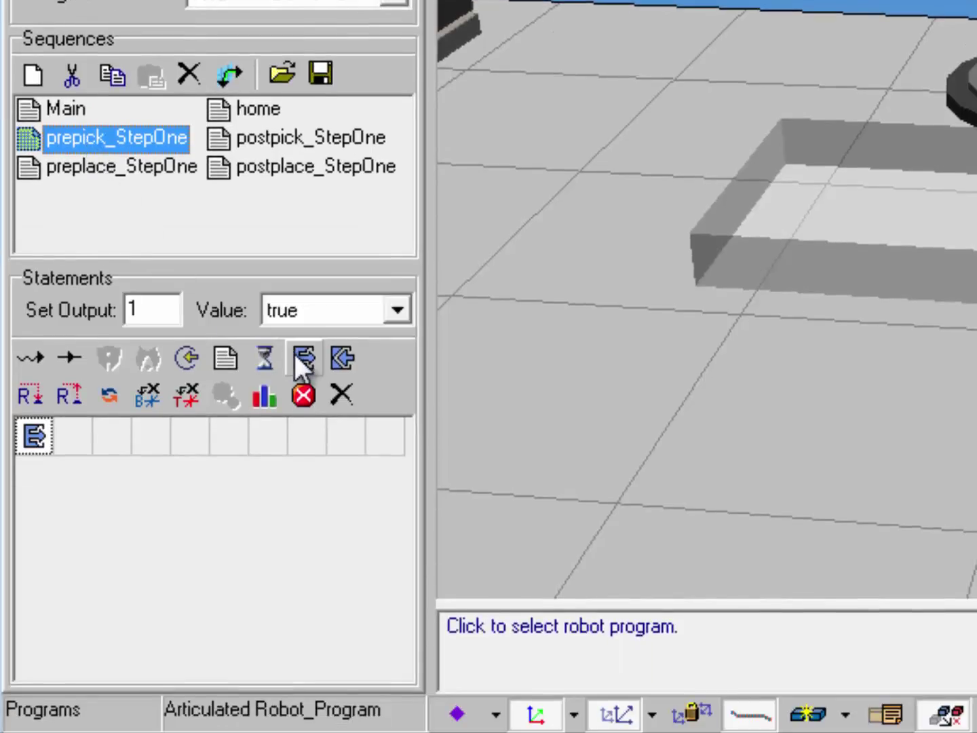
click(175, 309)
text(7)
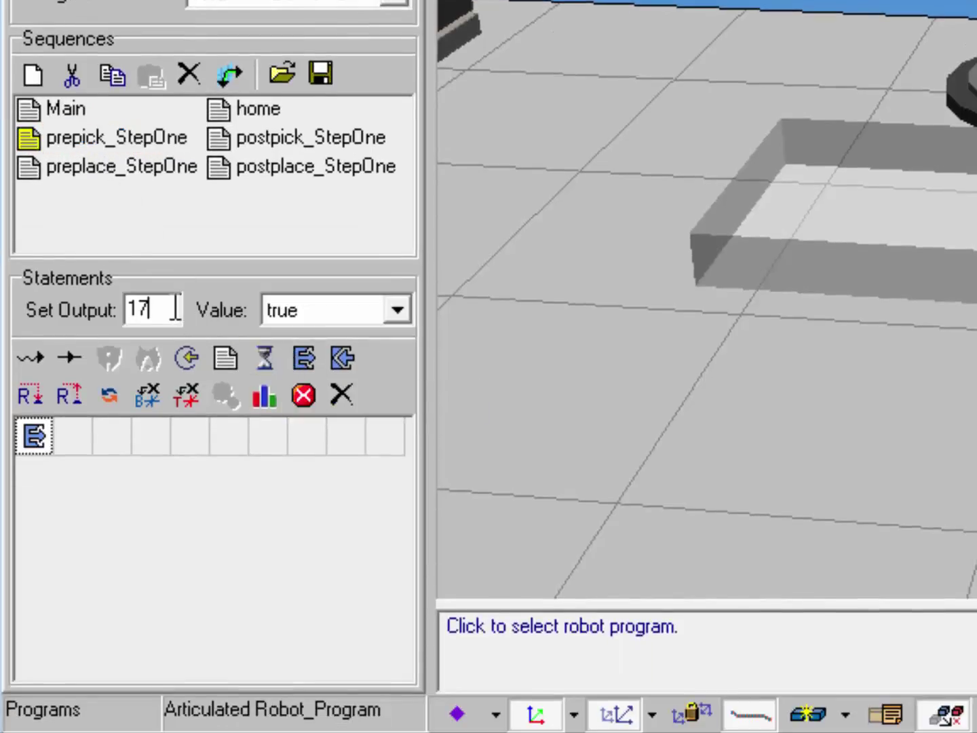
- Add a Set Bin Out statement to postpick_StepOne setting output 17 false, then run the simulation
click(267, 141)
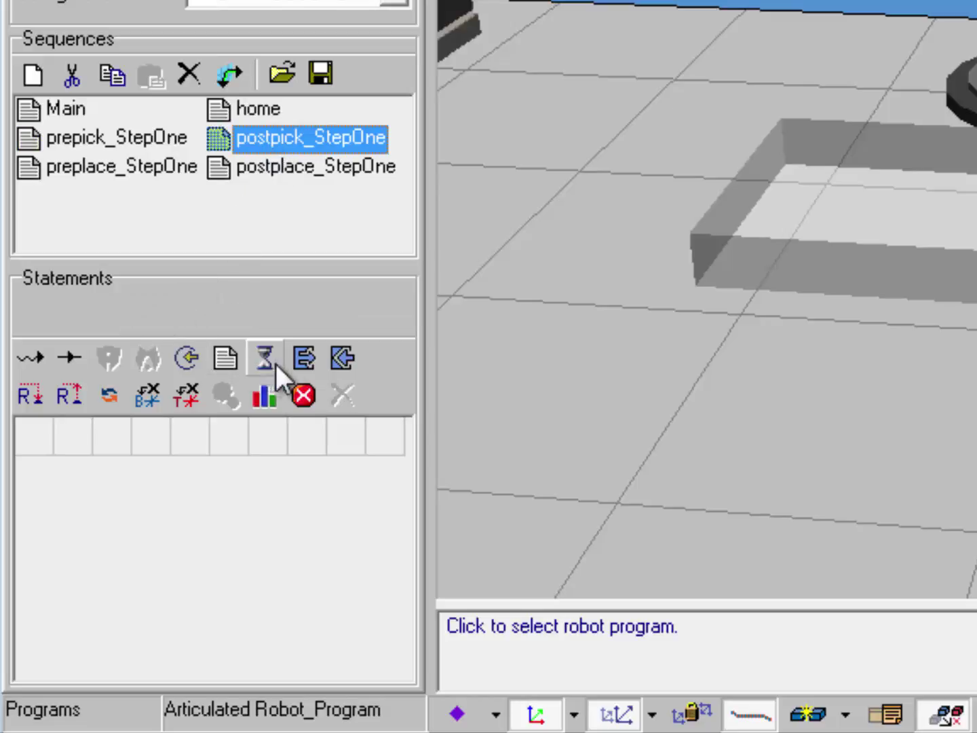
click(302, 360)
click(145, 310)
text(7)
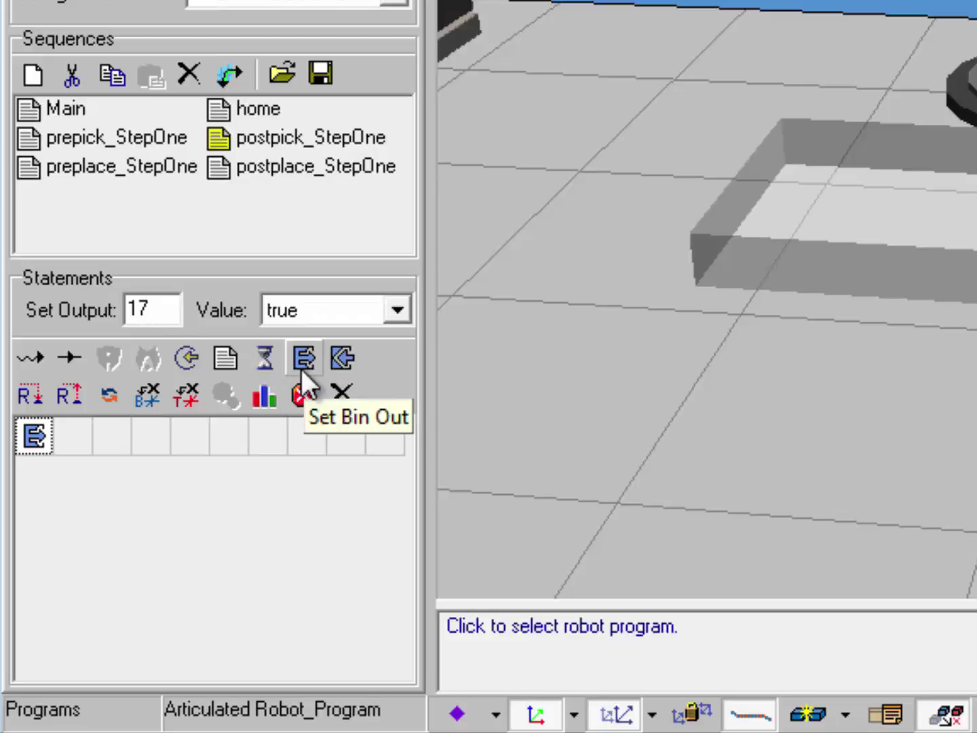
click(397, 313)
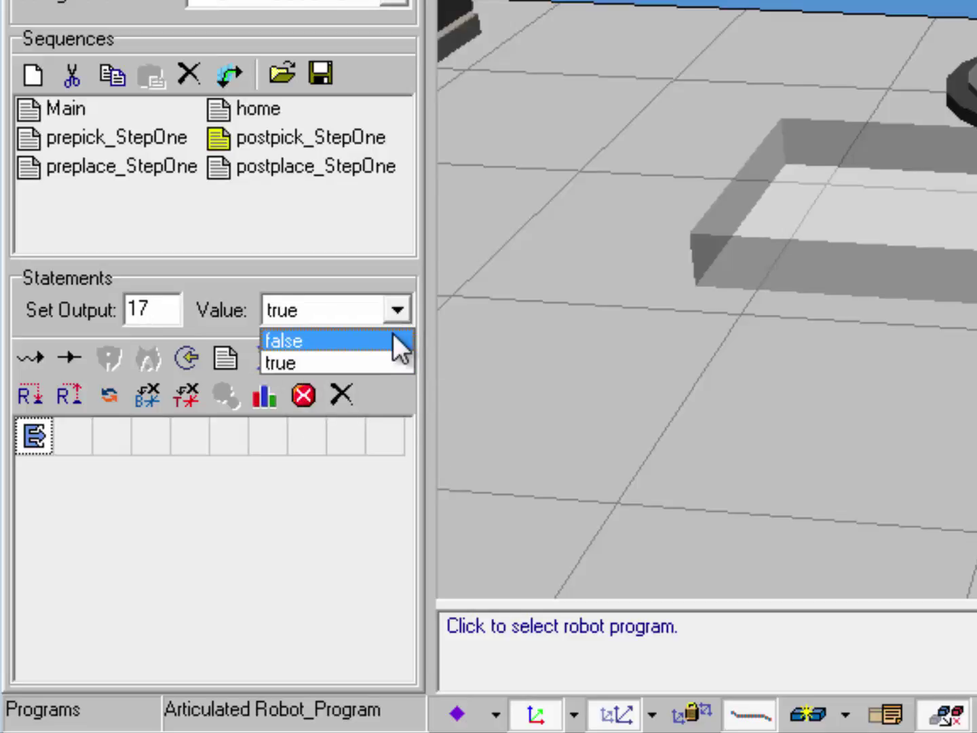
click(392, 338)
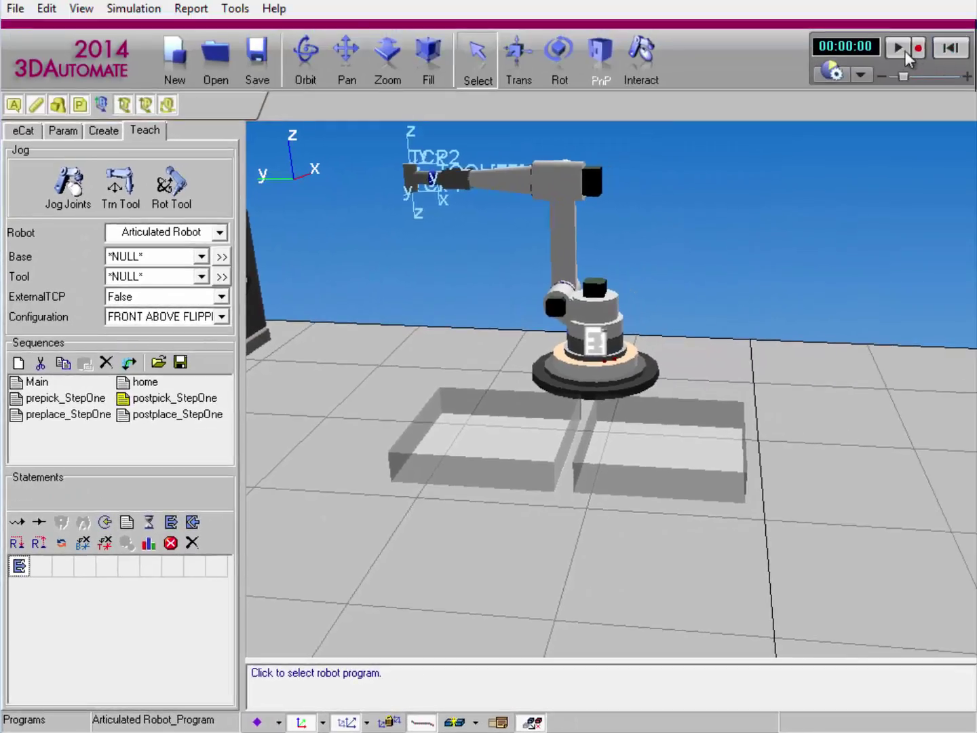
click(901, 48)
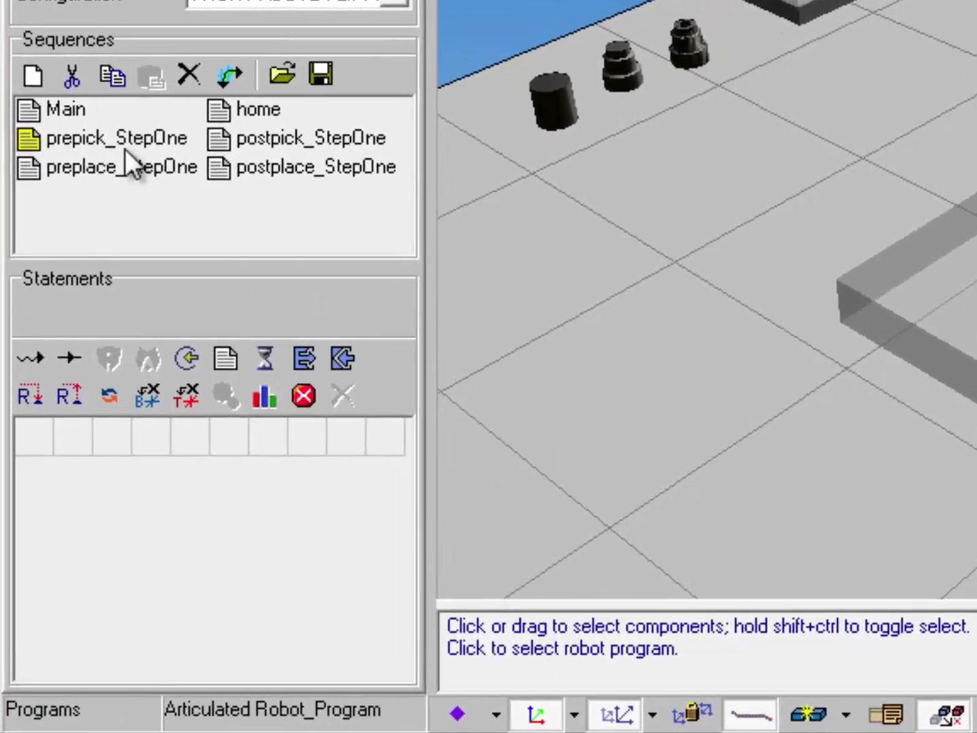
- Recheck the postpick and prepick_StepOne sequences, then show Works_Process's parameters with its LatheComp1 Feed task
click(256, 138)
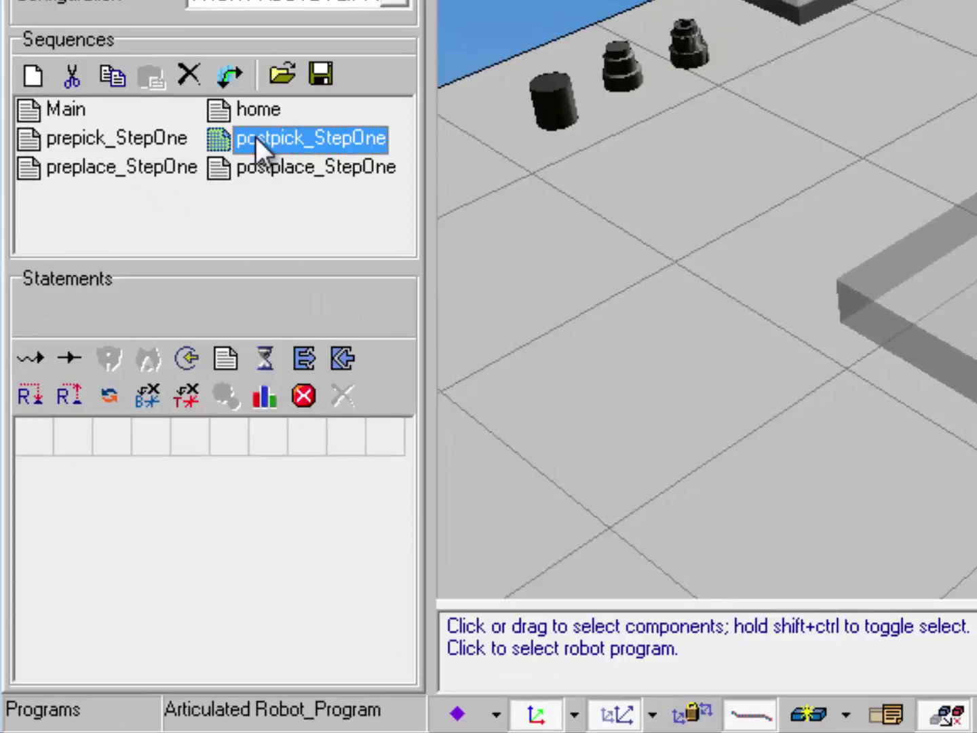
click(154, 141)
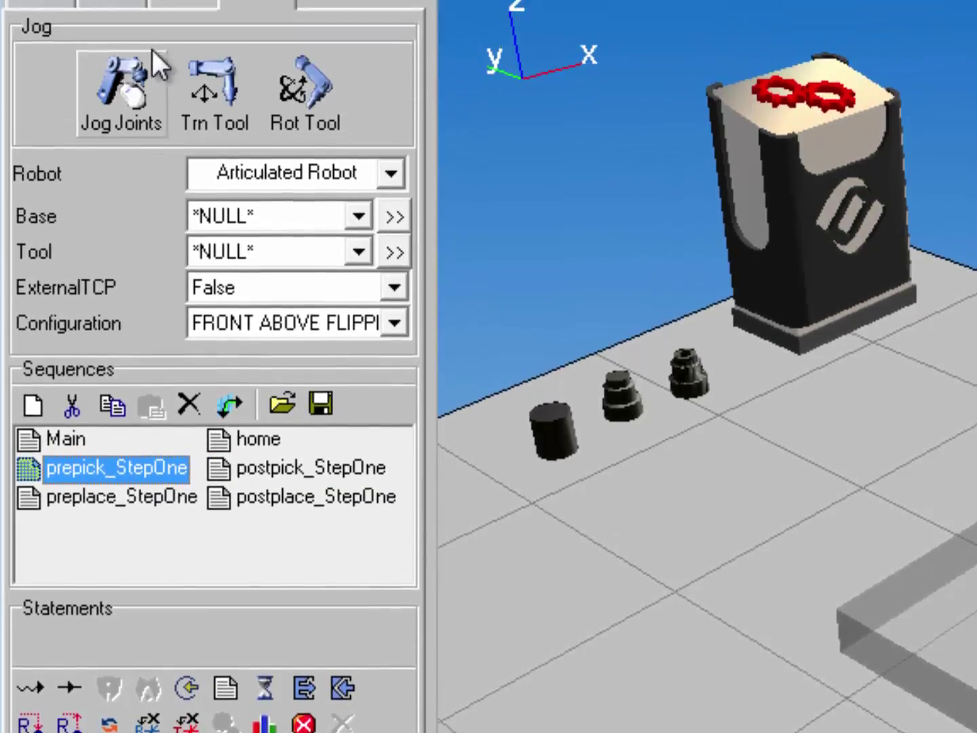
click(124, 16)
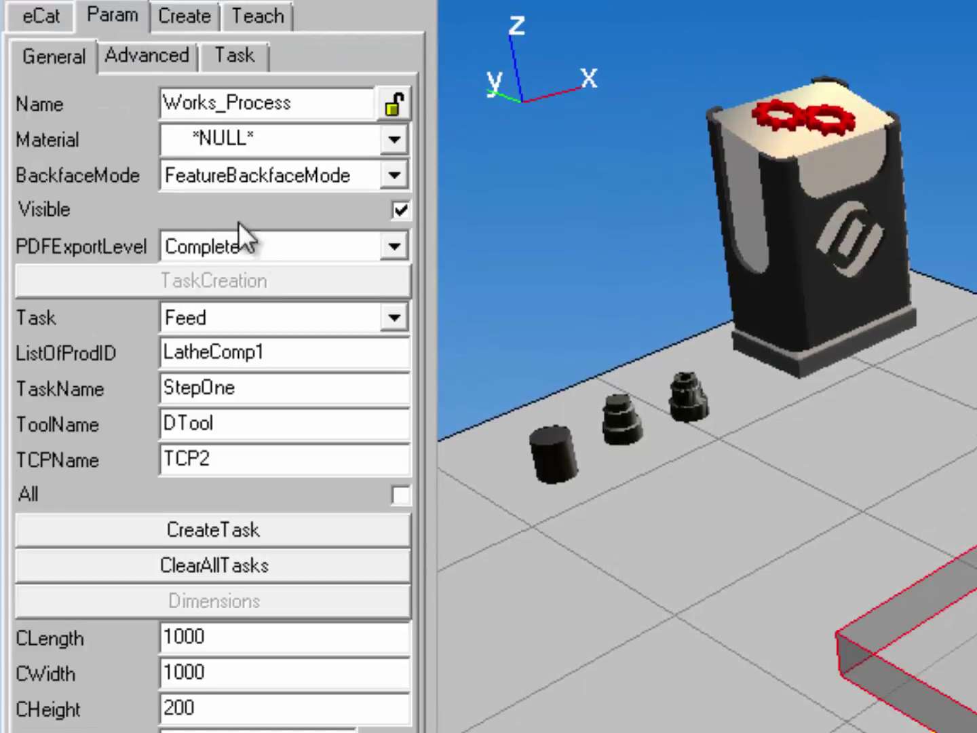
click(903, 651)
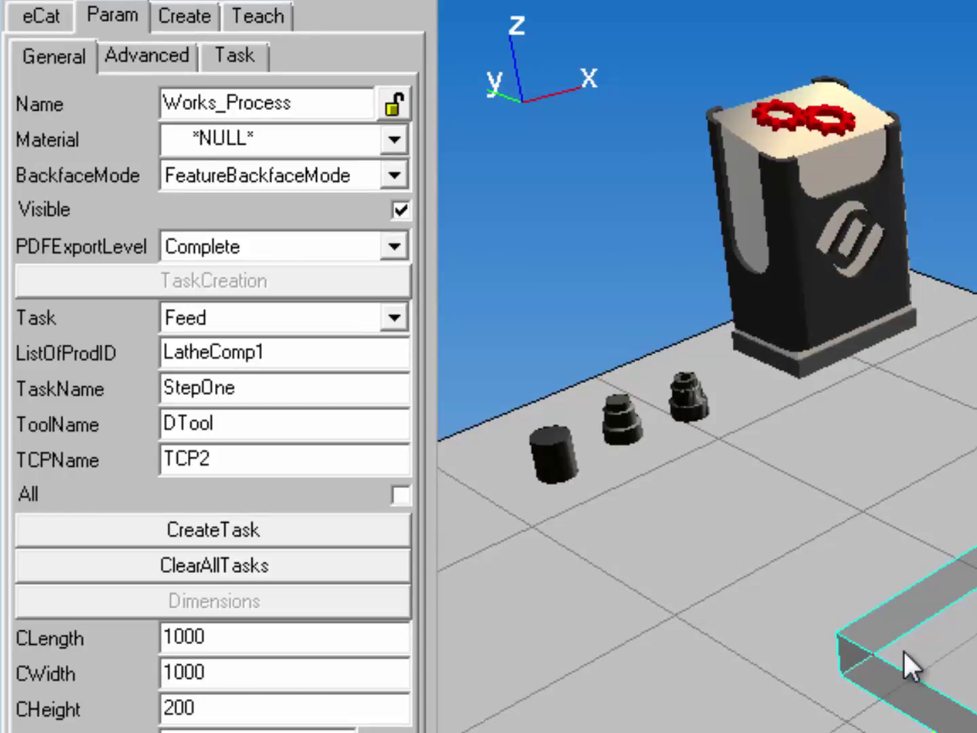
- Create a CreatePattern task on Works_Process for LatheComp2, 2 by 2 with 200 steps
click(622, 431)
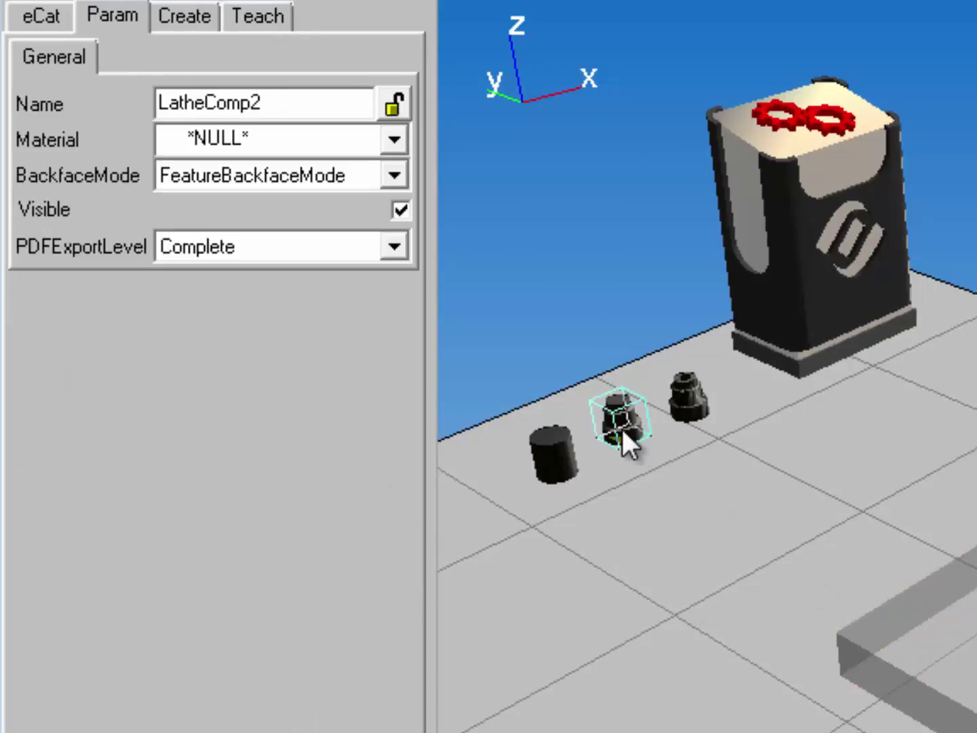
click(919, 614)
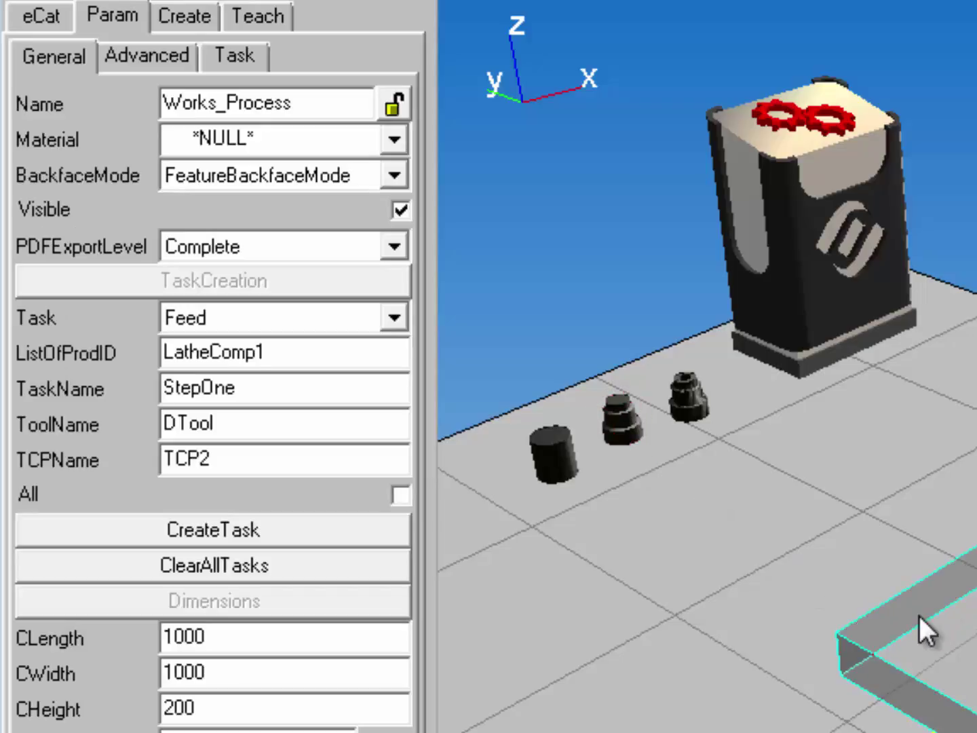
click(395, 317)
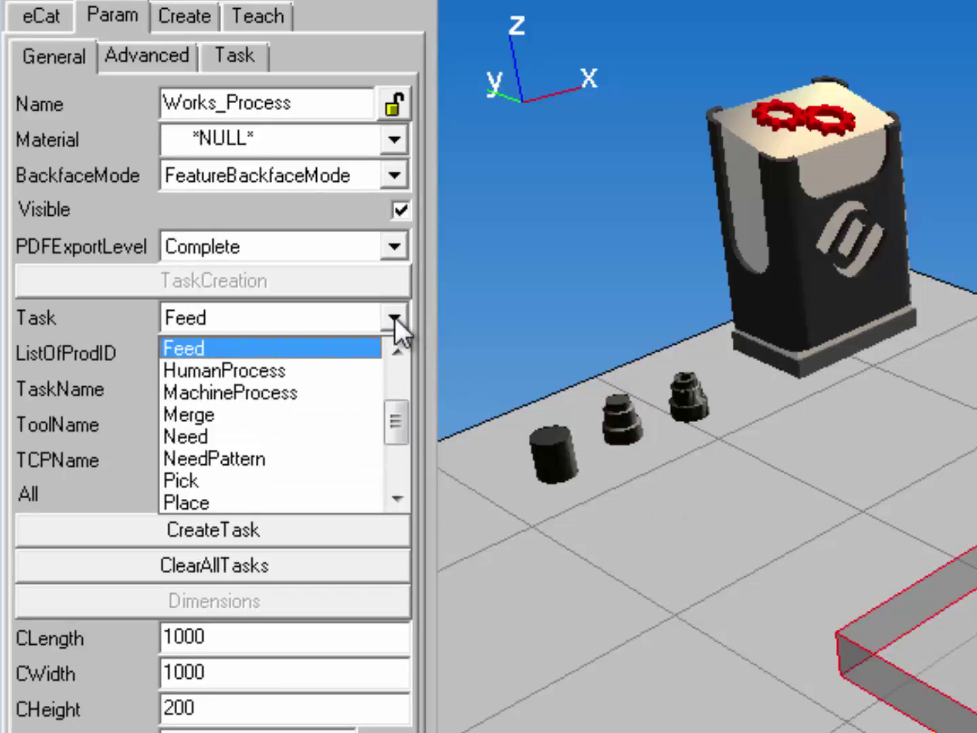
drag(397, 428, 397, 376)
click(356, 393)
click(331, 352)
key(BackSpace)
text(2)
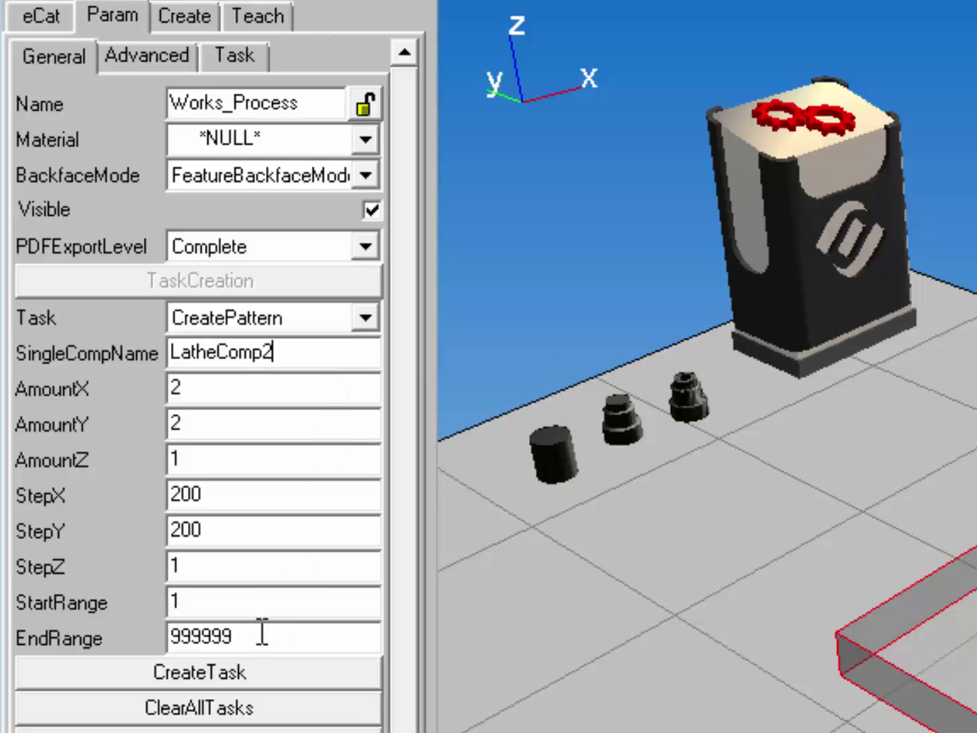
click(247, 671)
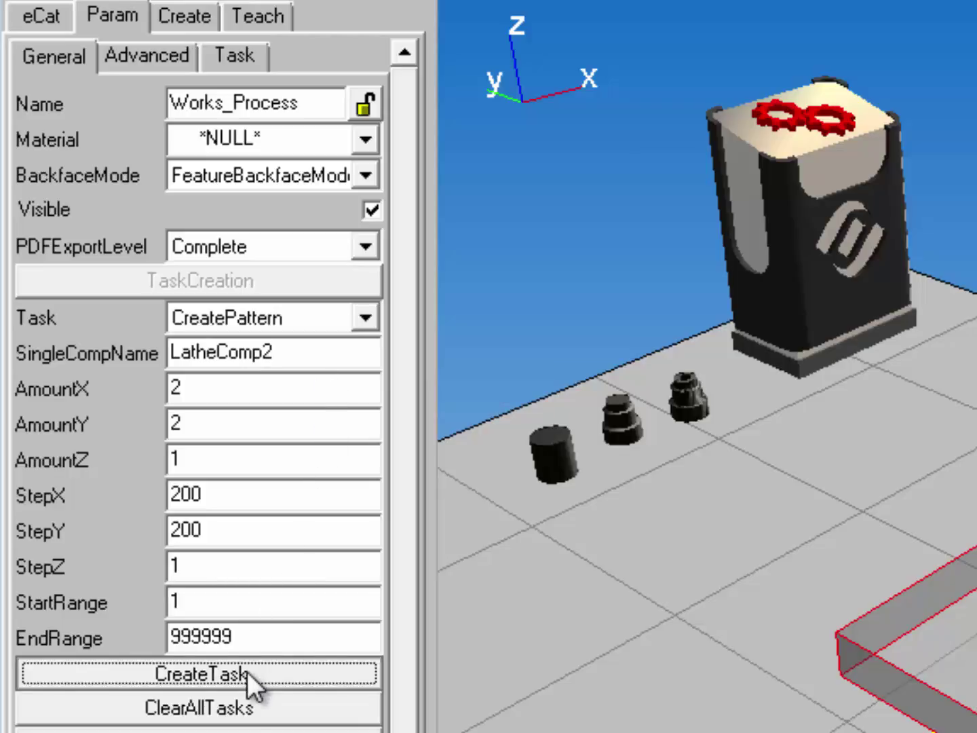
click(360, 315)
click(367, 412)
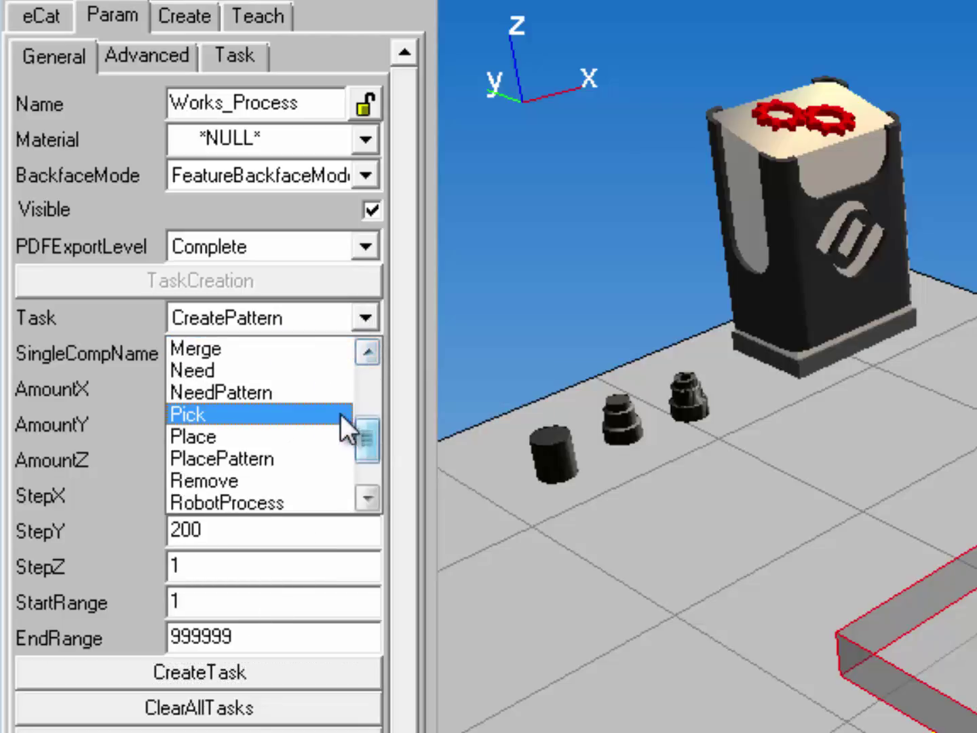
- Set up a Pick task for product LatheComp2 with the task name StepTwo
click(347, 415)
click(296, 355)
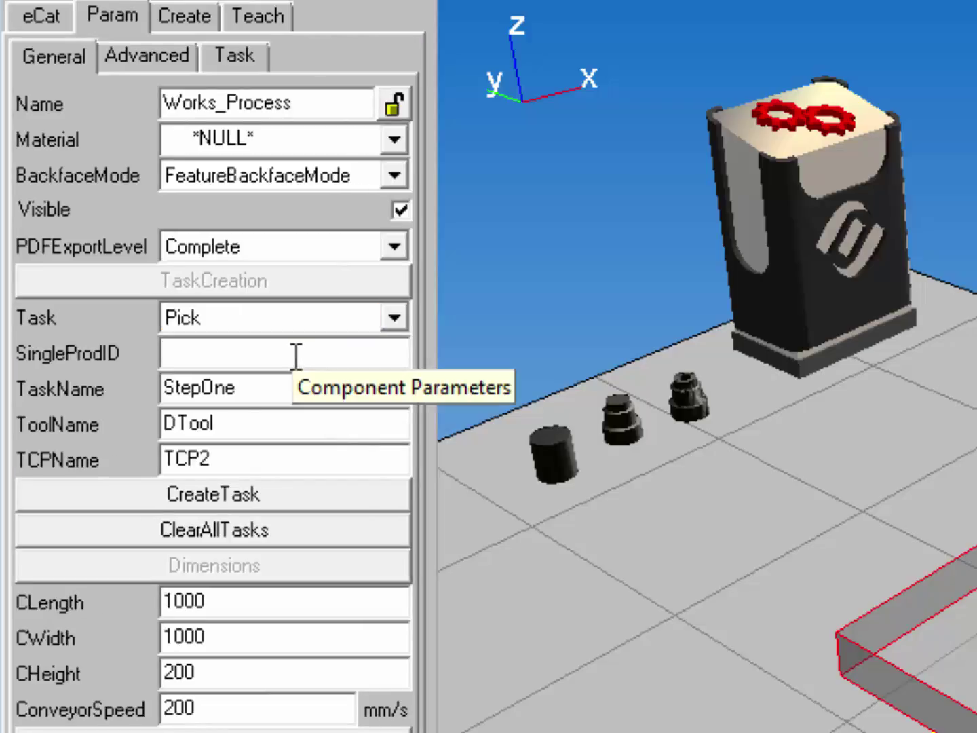
text(LatheComp2)
key(Tab)
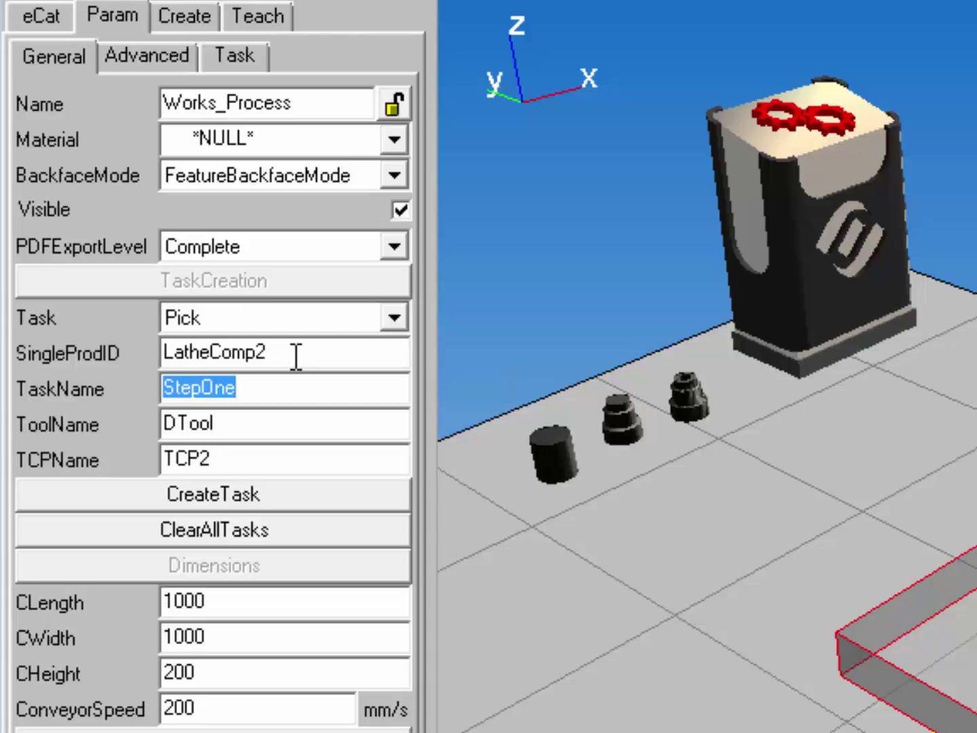
key(End)
key(BackSpace)
key(BackSpace)
key(BackSpace)
text(Two)
- Change the TCP to TCP1 with DTool and create the StepTwo pick task
key(Tab)
key(Tab)
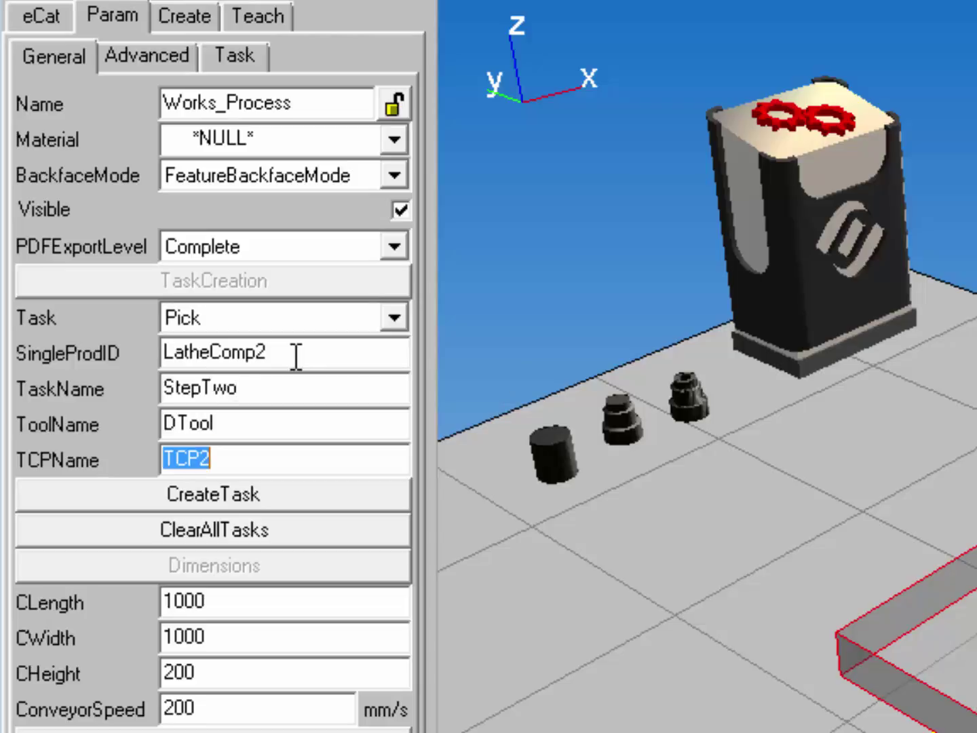
key(End)
key(BackSpace)
text(1)
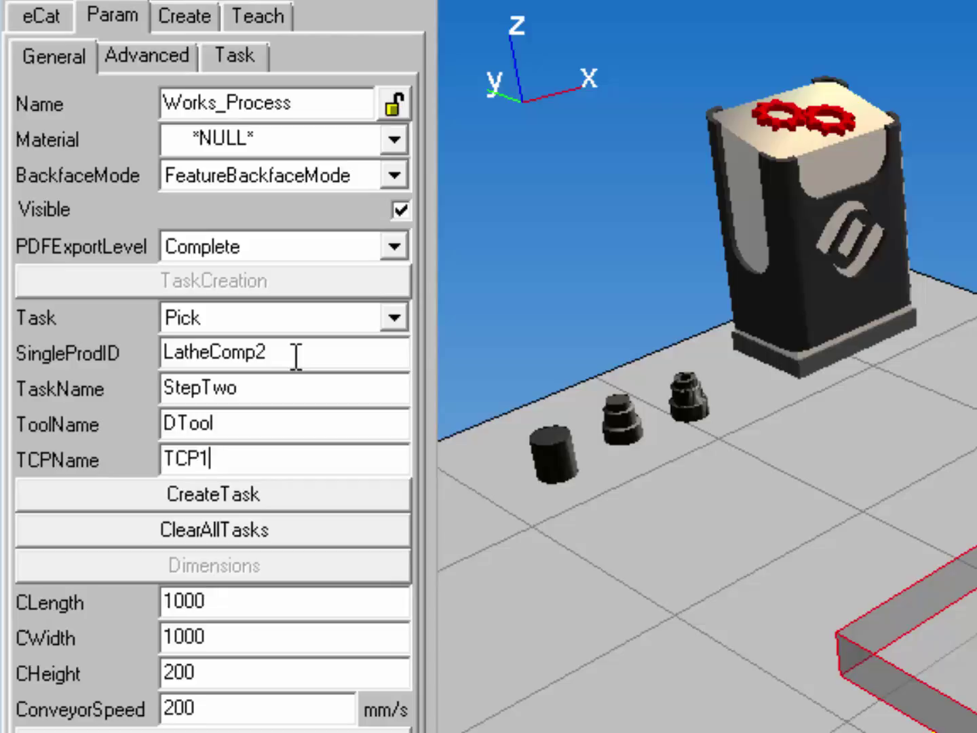
click(265, 497)
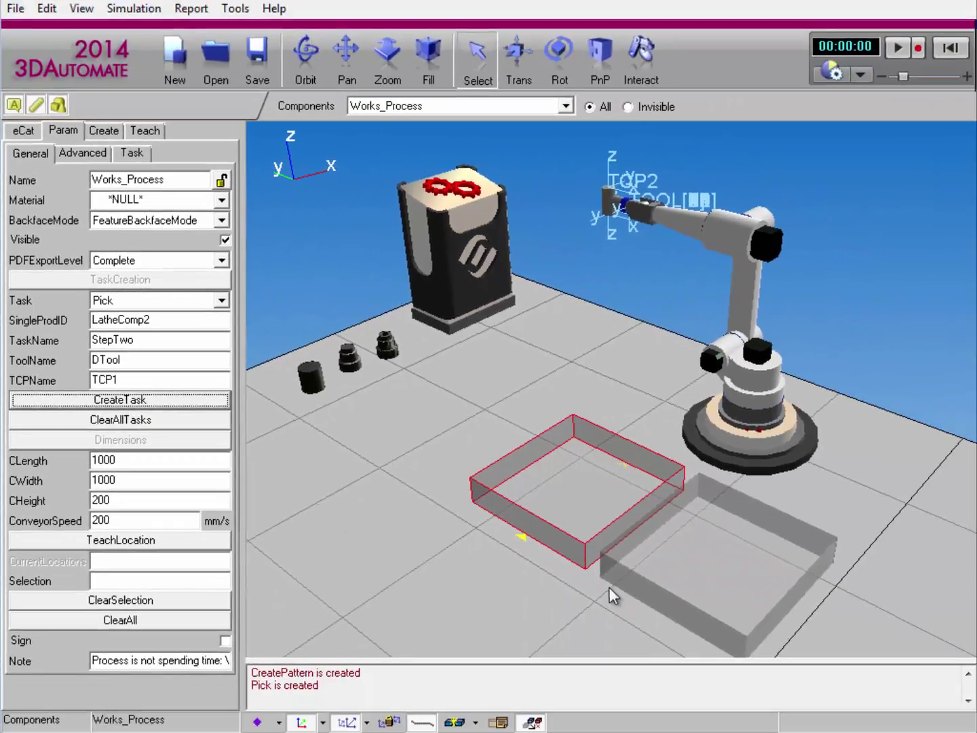
click(676, 569)
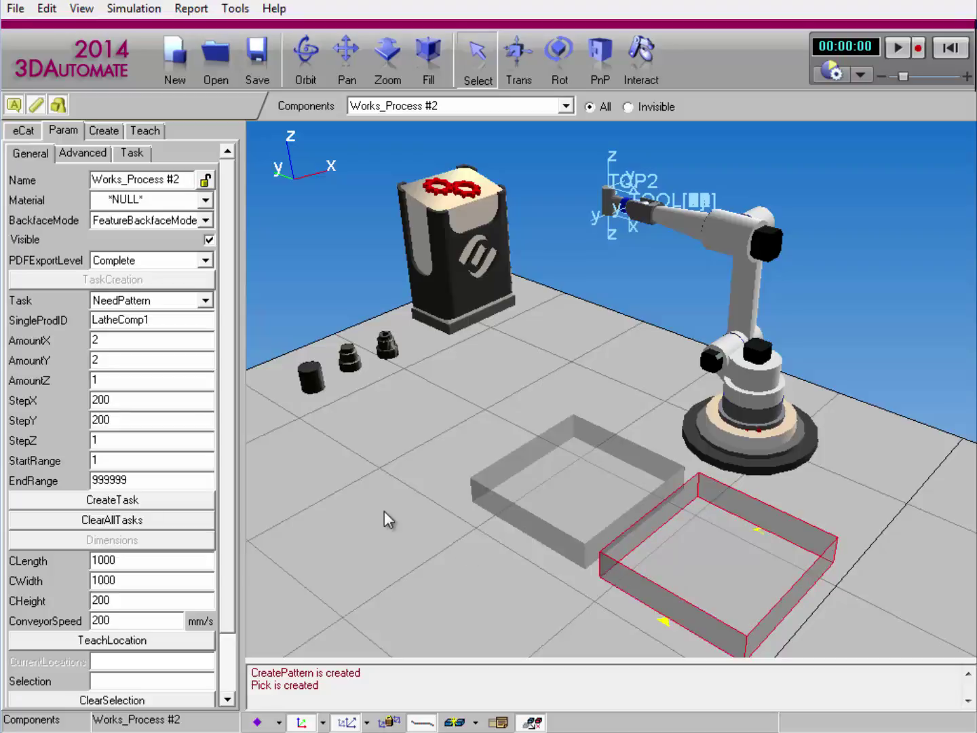
- Make the second pallet a PlacePattern task for product LatheComp2
click(206, 300)
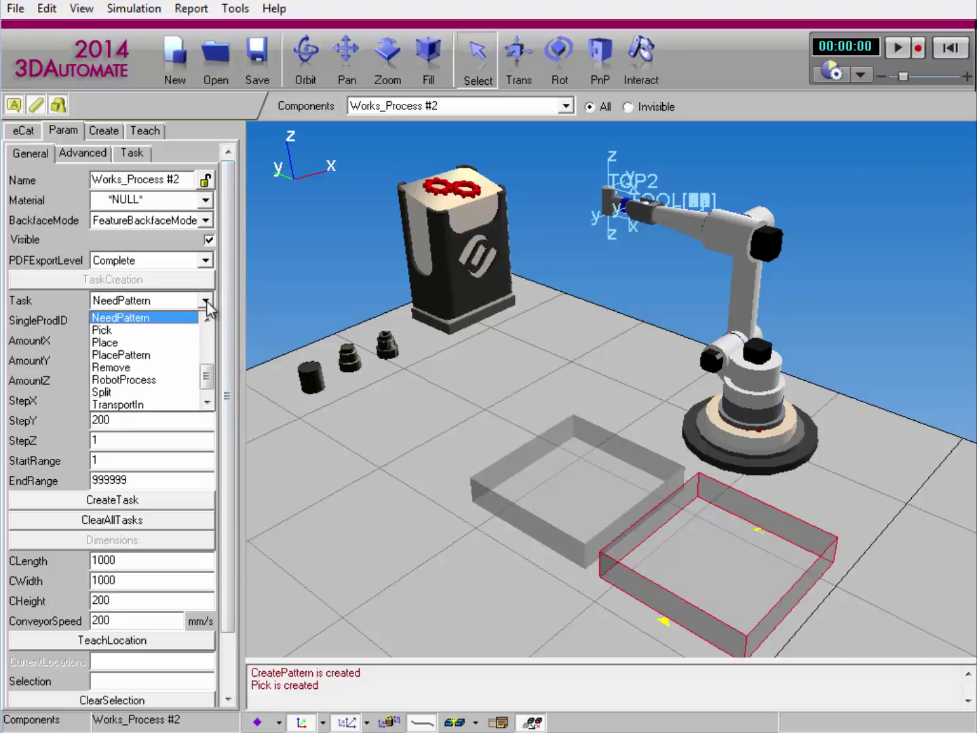
click(186, 354)
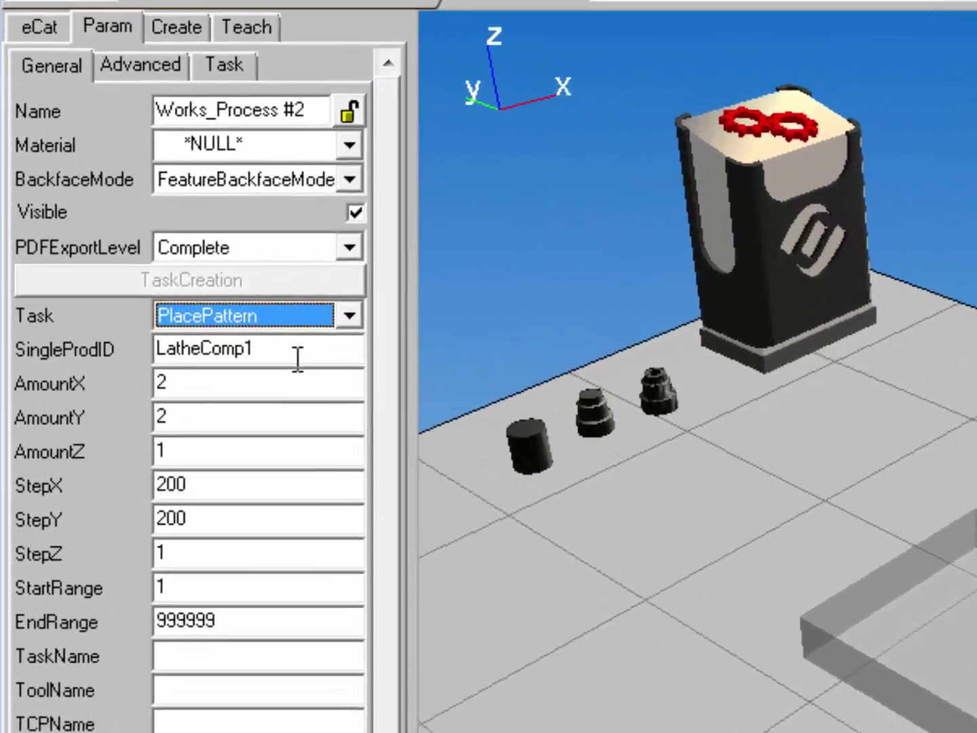
click(296, 359)
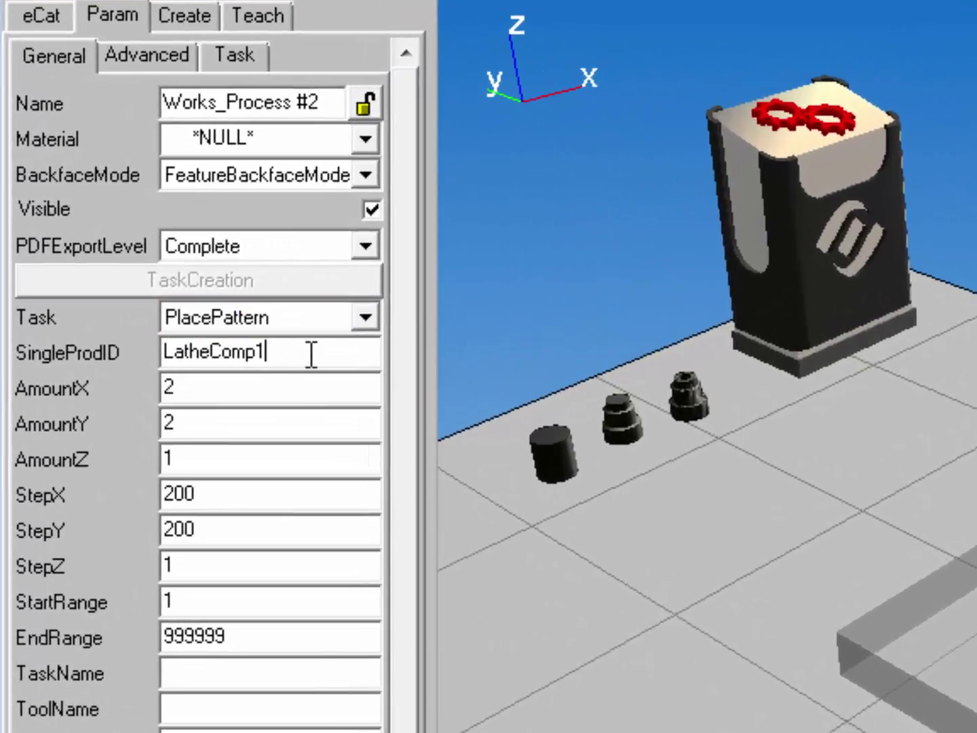
key(BackSpace)
text(2)
key(Tab)
key(Tab)
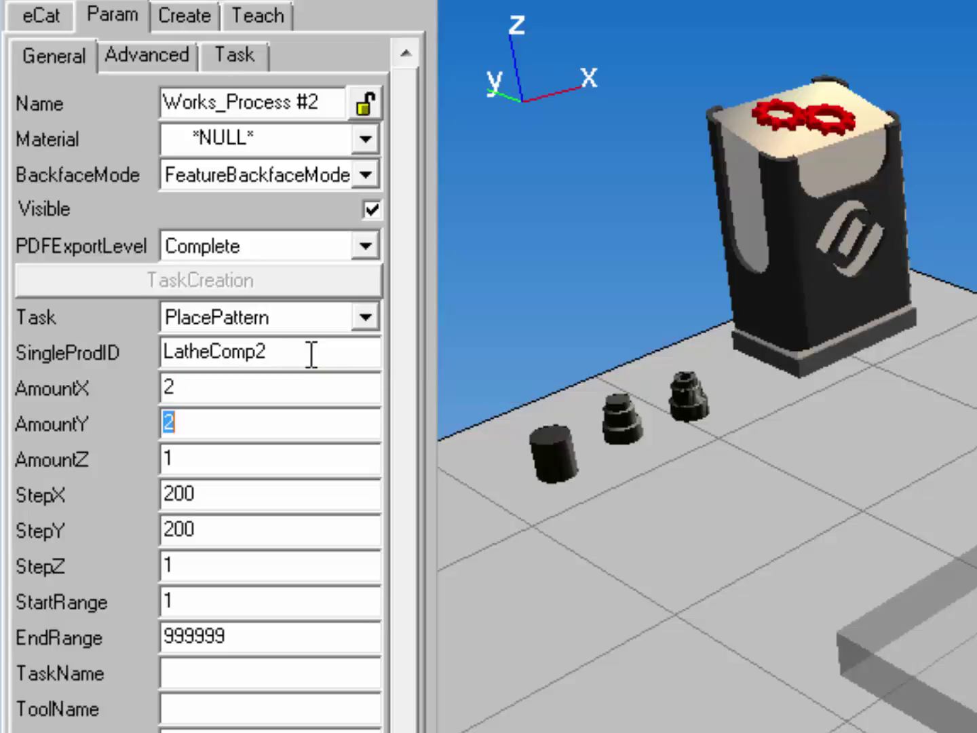
- Name the pattern task StepThree with DTool and TCP1, and create it
click(277, 674)
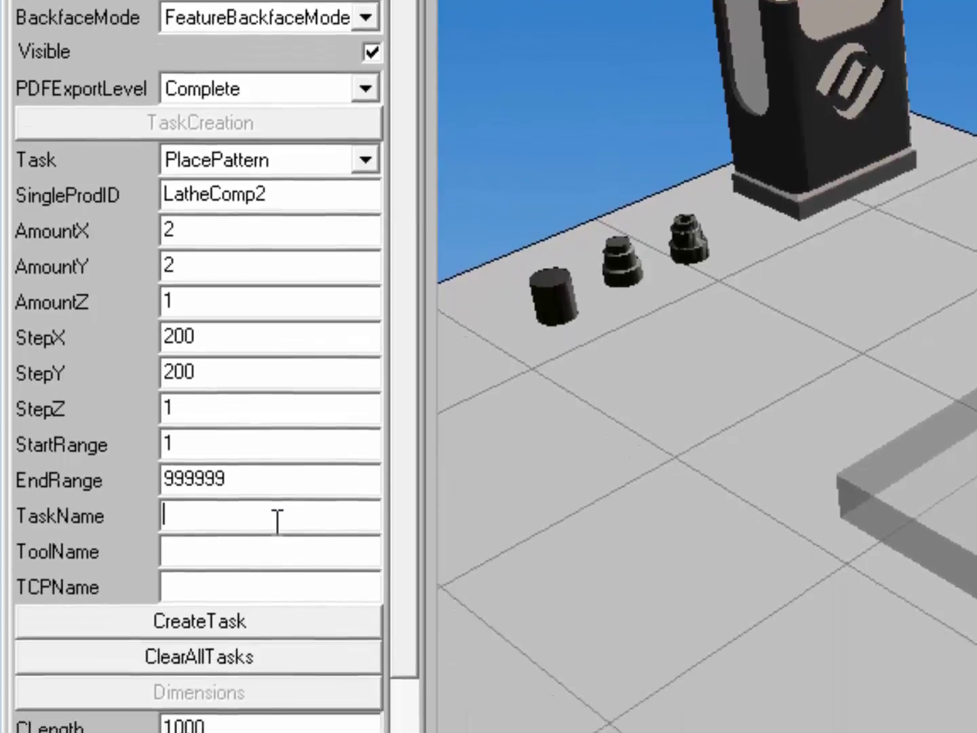
text(StepThr)
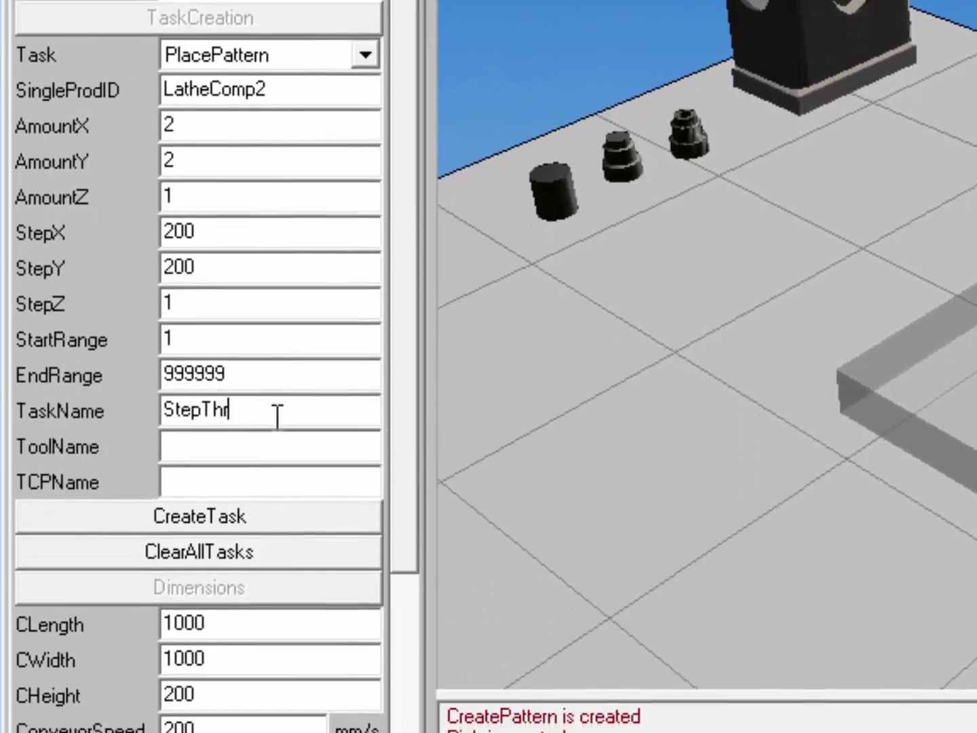
text(eeDTOO)
key(BackSpace)
key(BackSpace)
text(ool)
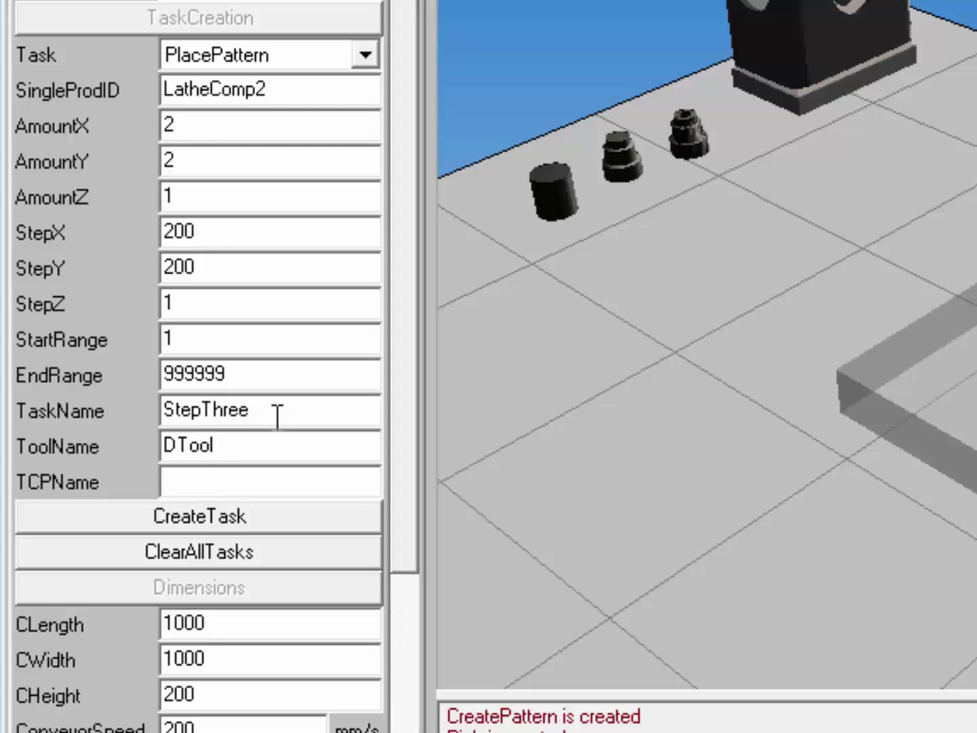
text(TCP1)
click(277, 517)
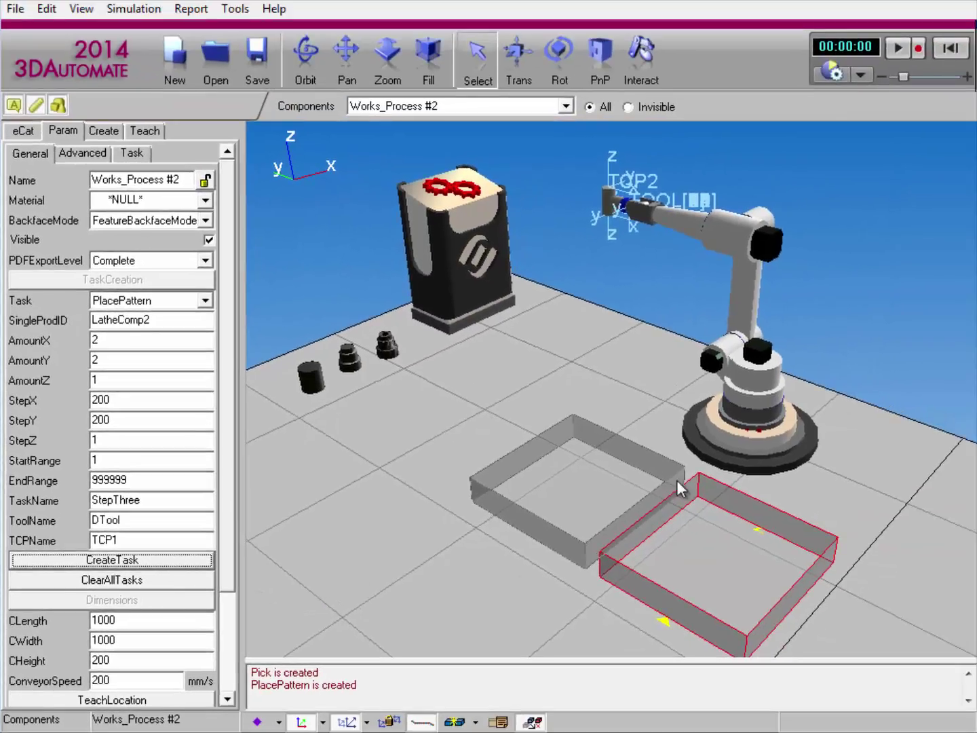
click(712, 438)
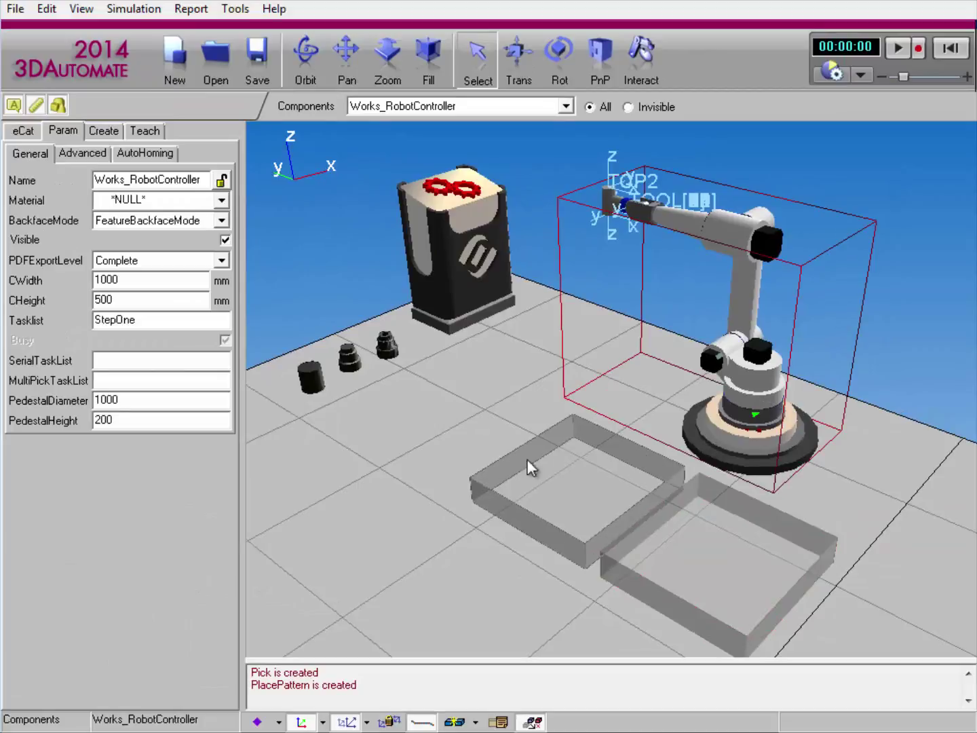
- Clear StepOne from the Tasklist and set SerialTaskList to StepOne,StepTwo,StepThree
drag(142, 321, 89, 321)
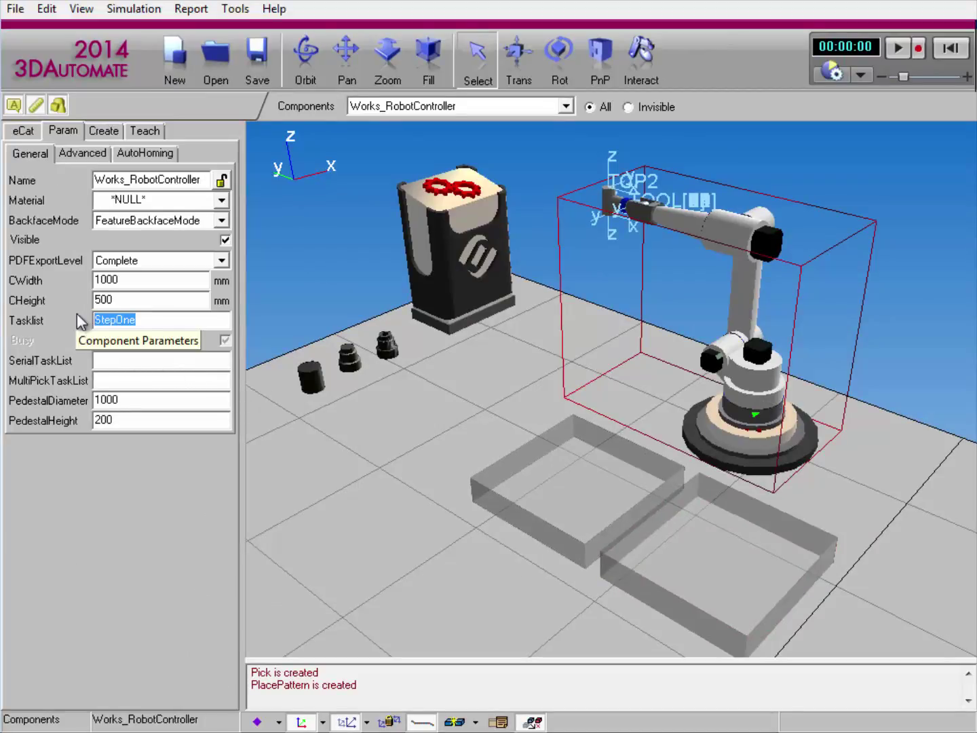
key(Delete)
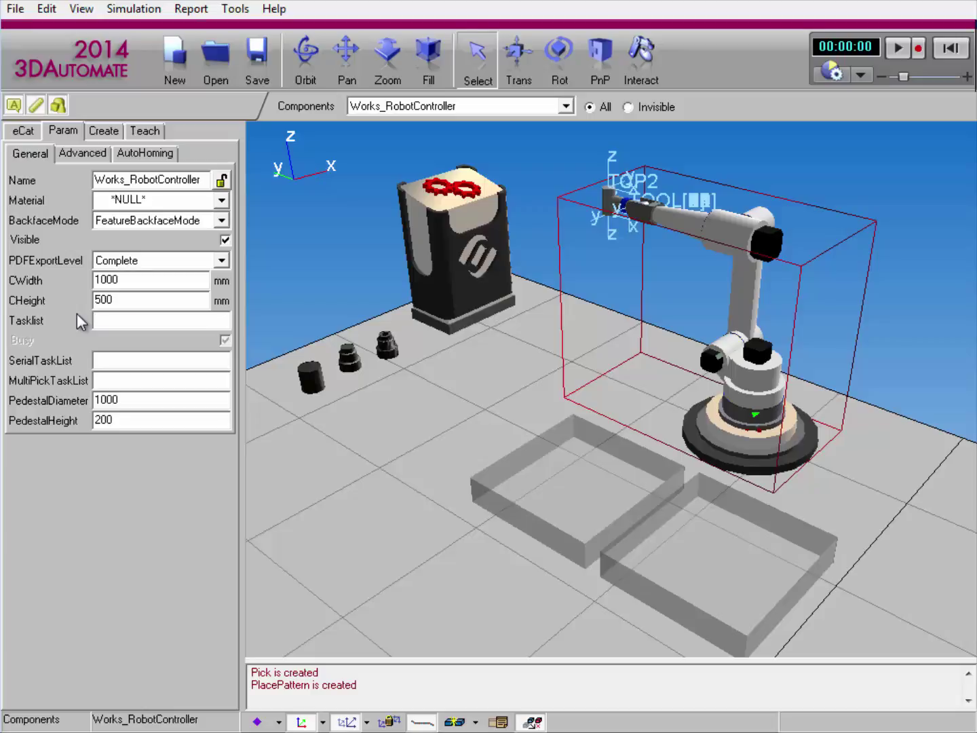
click(102, 363)
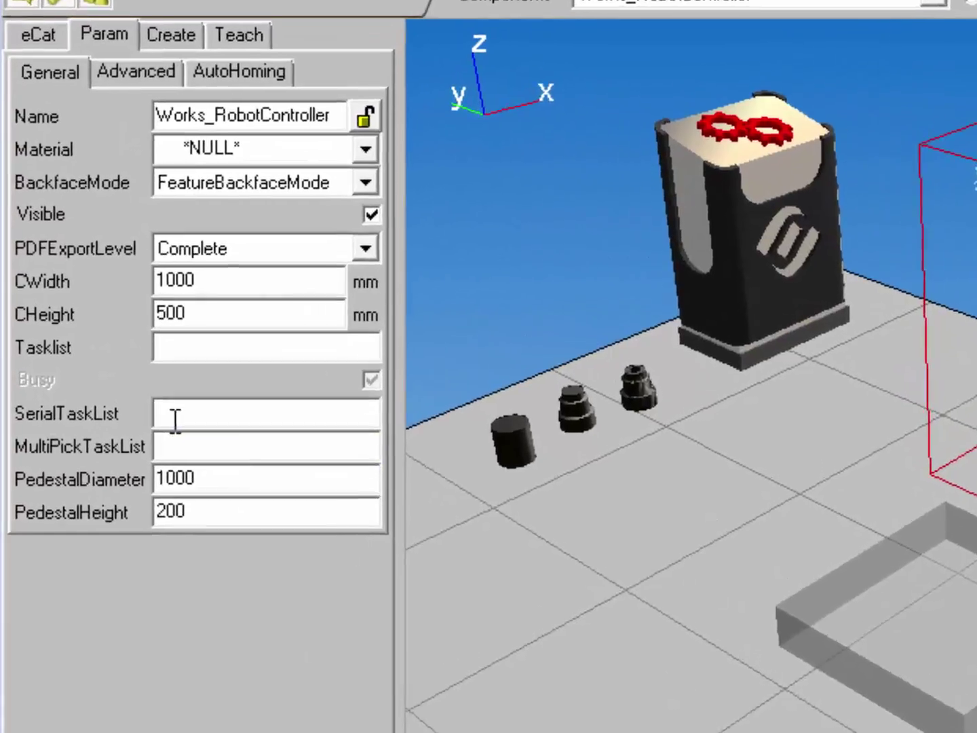
text(Stepone)
key(BackSpace)
key(BackSpace)
key(BackSpace)
text(One)
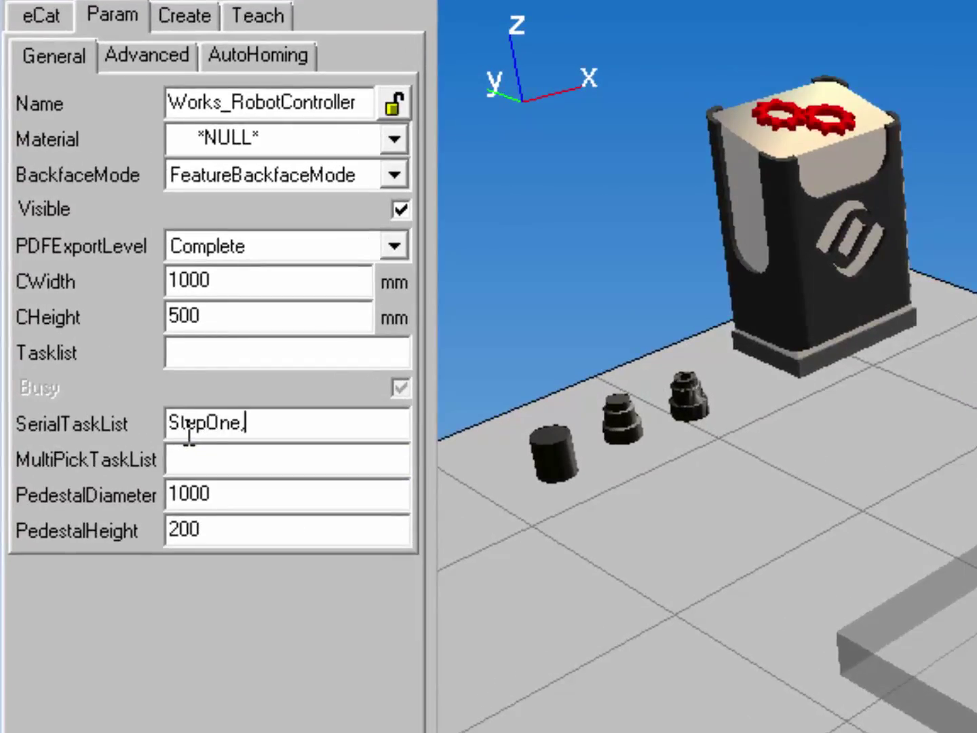
text(,StepTwo)
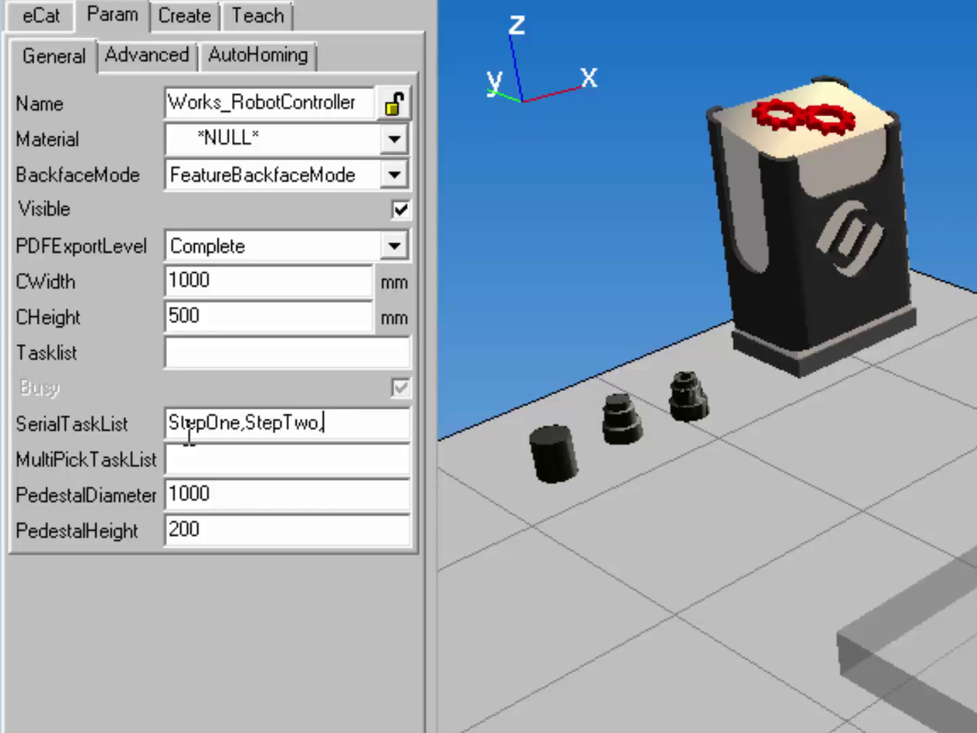
text(,StepThree)
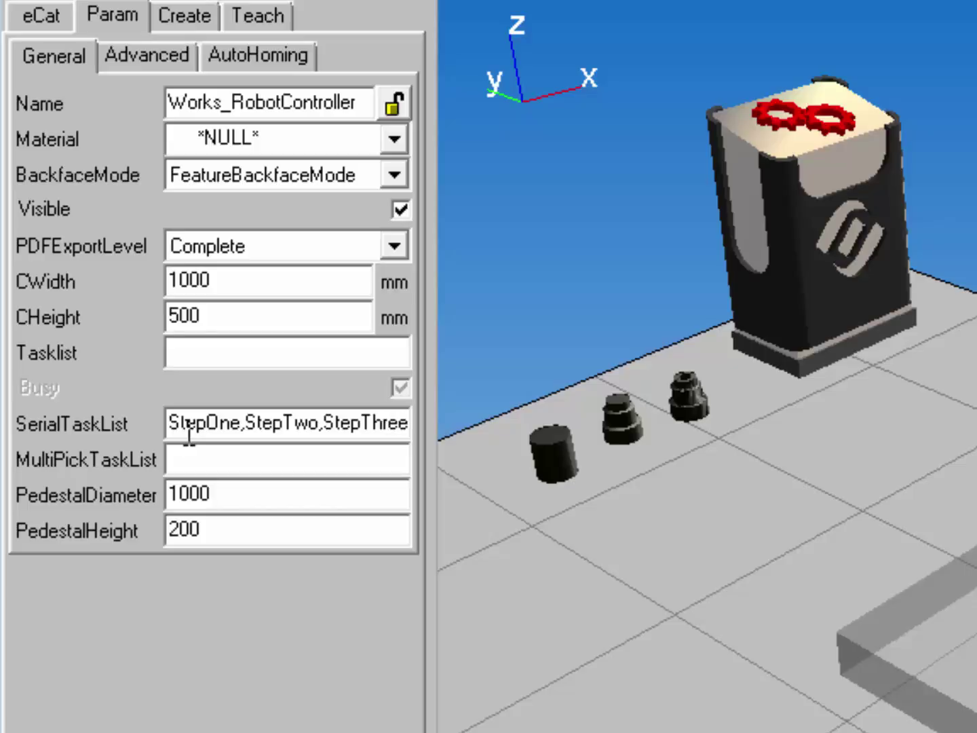
drag(319, 423, 144, 420)
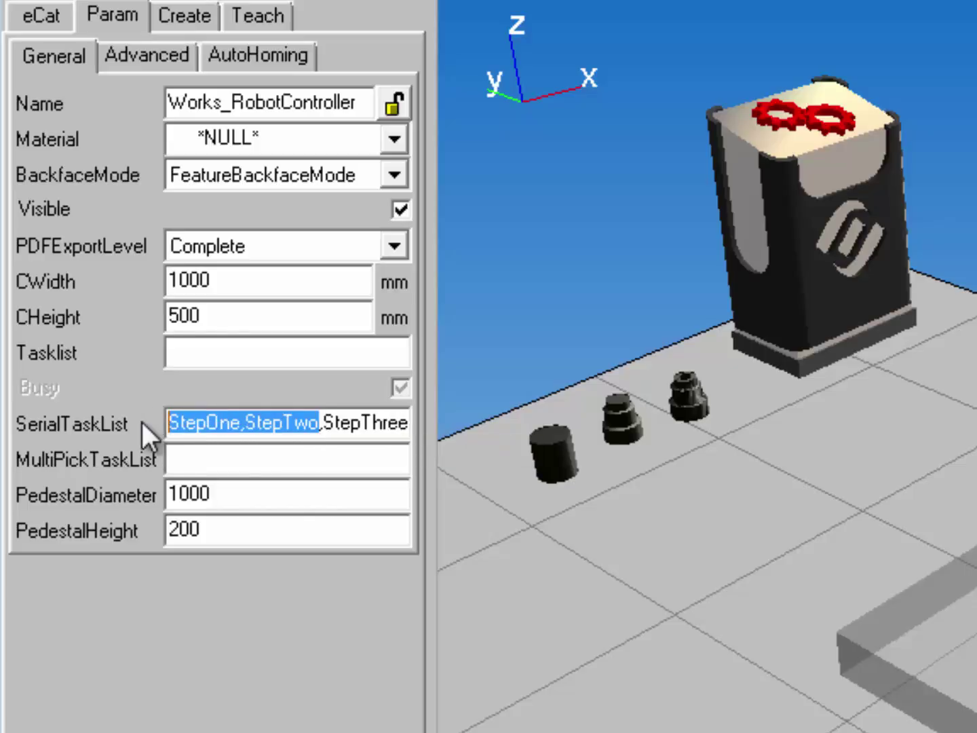
drag(323, 423, 462, 421)
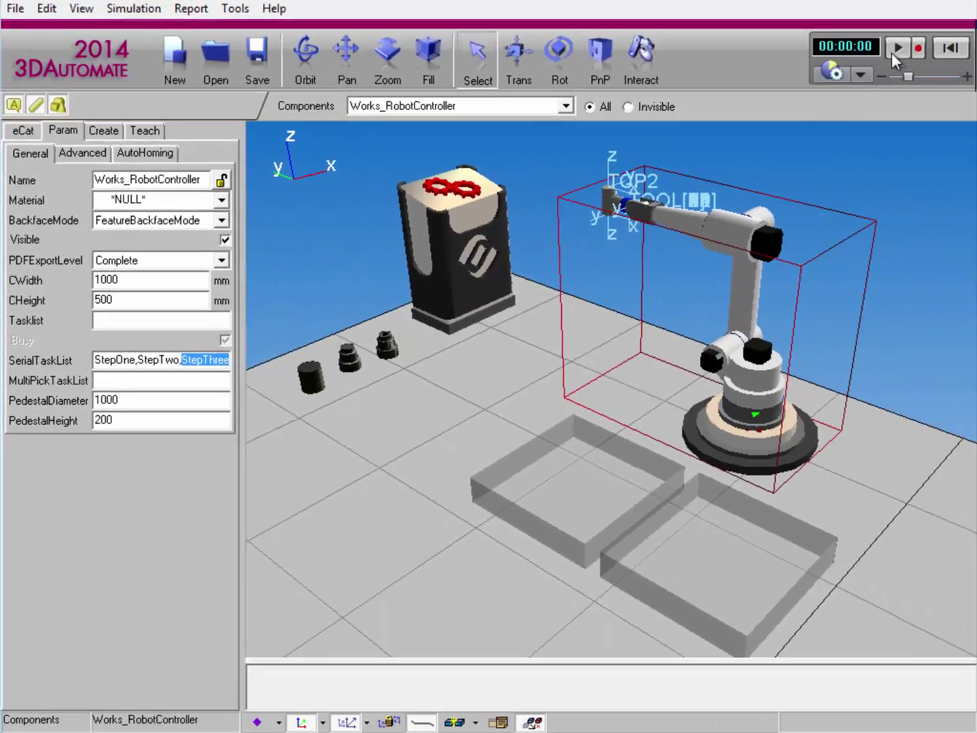
- Run the three-step pallet simulation at an adjusted speed and stop it at 00:00:40
click(896, 48)
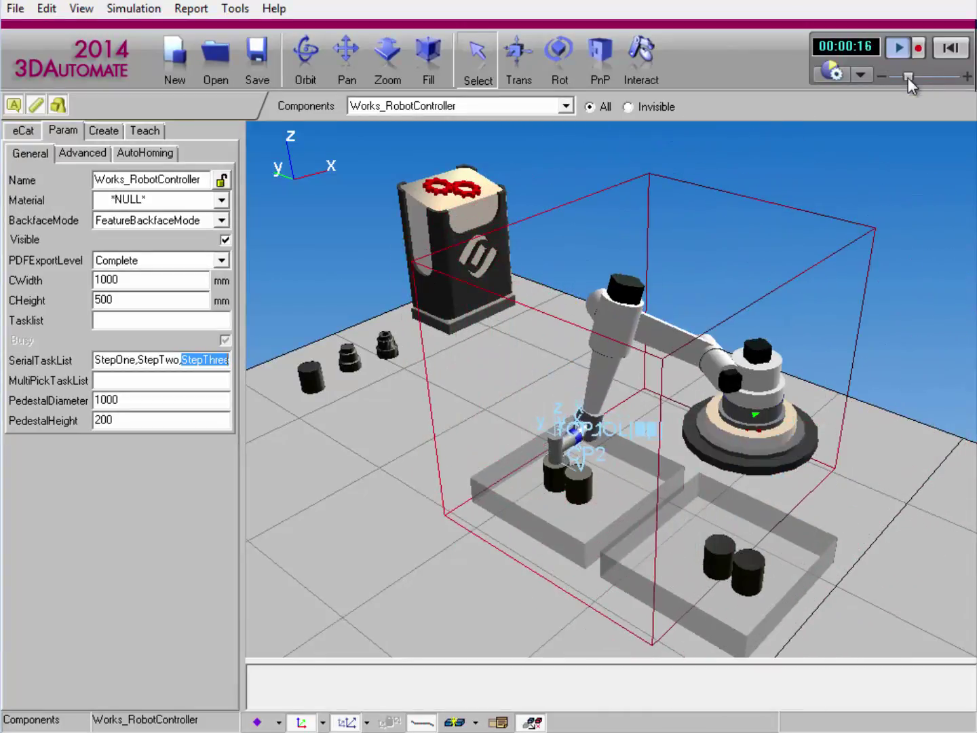
drag(908, 77, 905, 78)
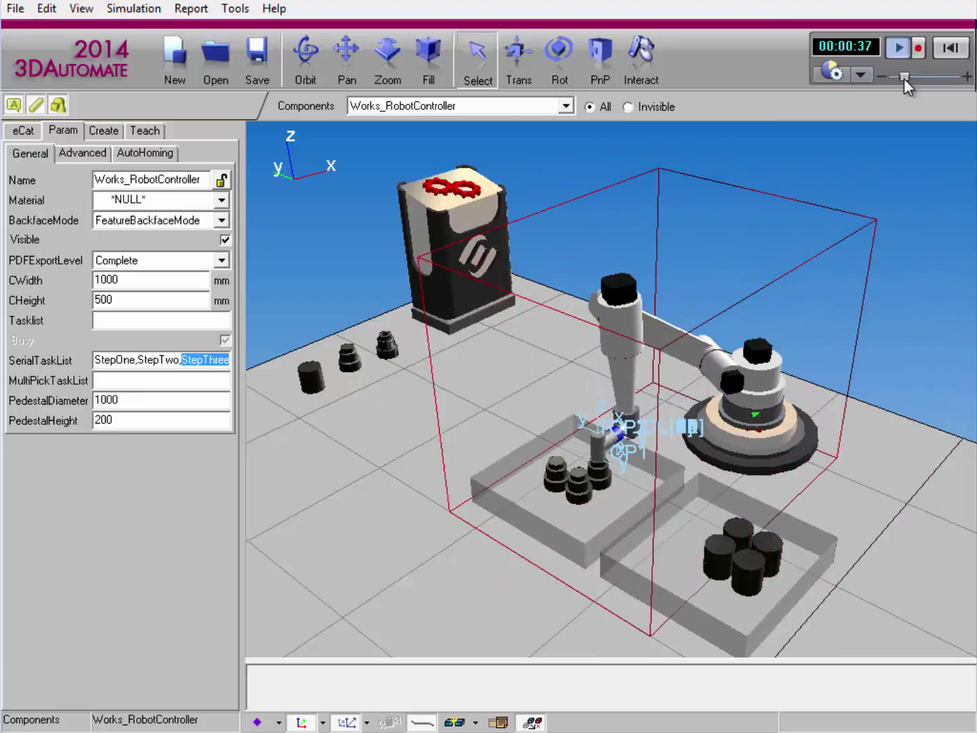
click(896, 51)
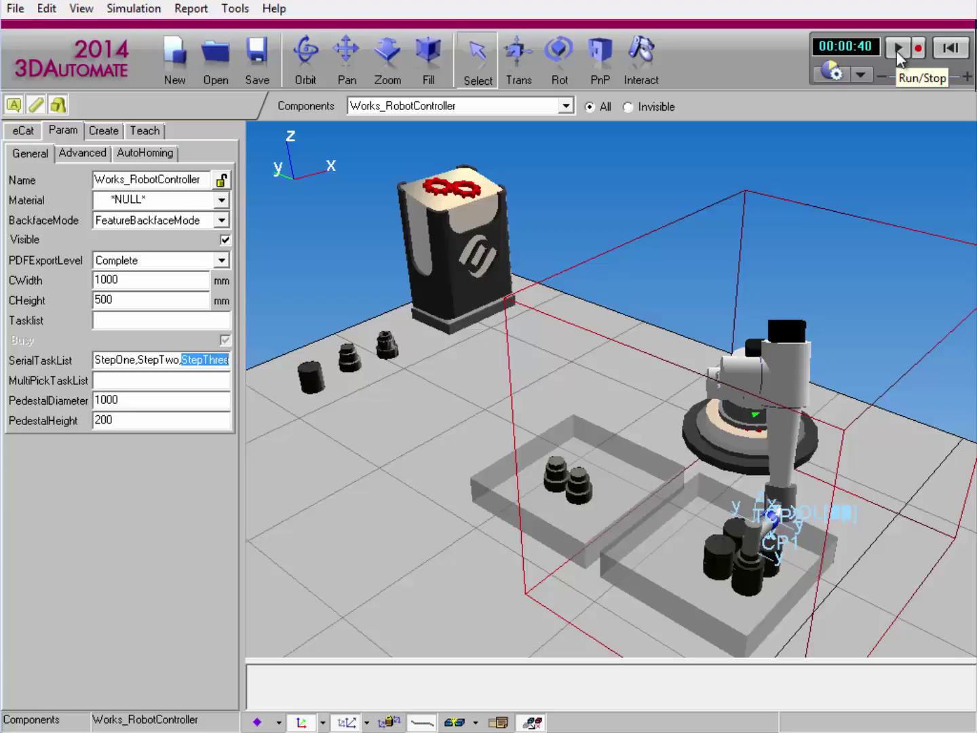
- Show the robot's program and inspect the new prepick_StepTwo and postpick_StepTwo sequences
click(148, 132)
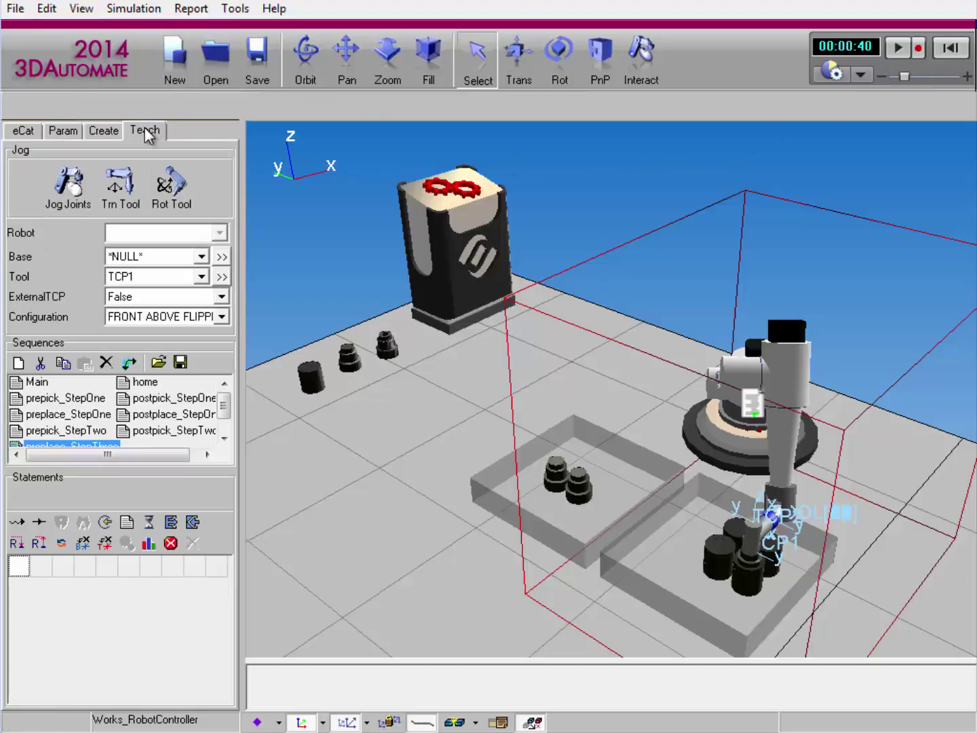
click(746, 411)
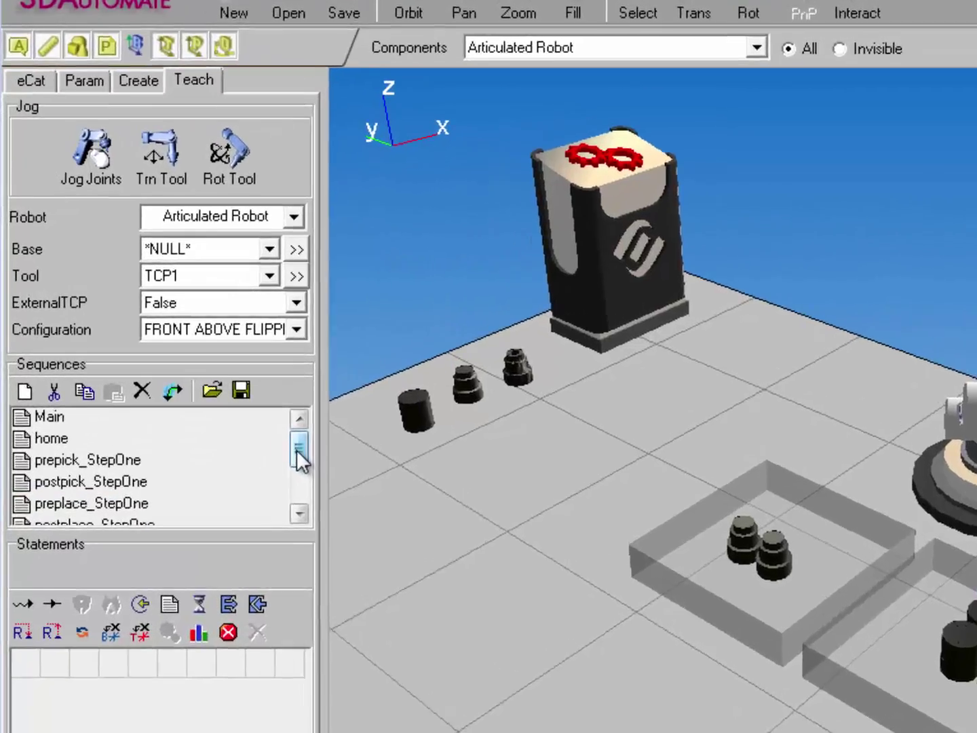
drag(222, 407, 220, 425)
drag(394, 544, 394, 570)
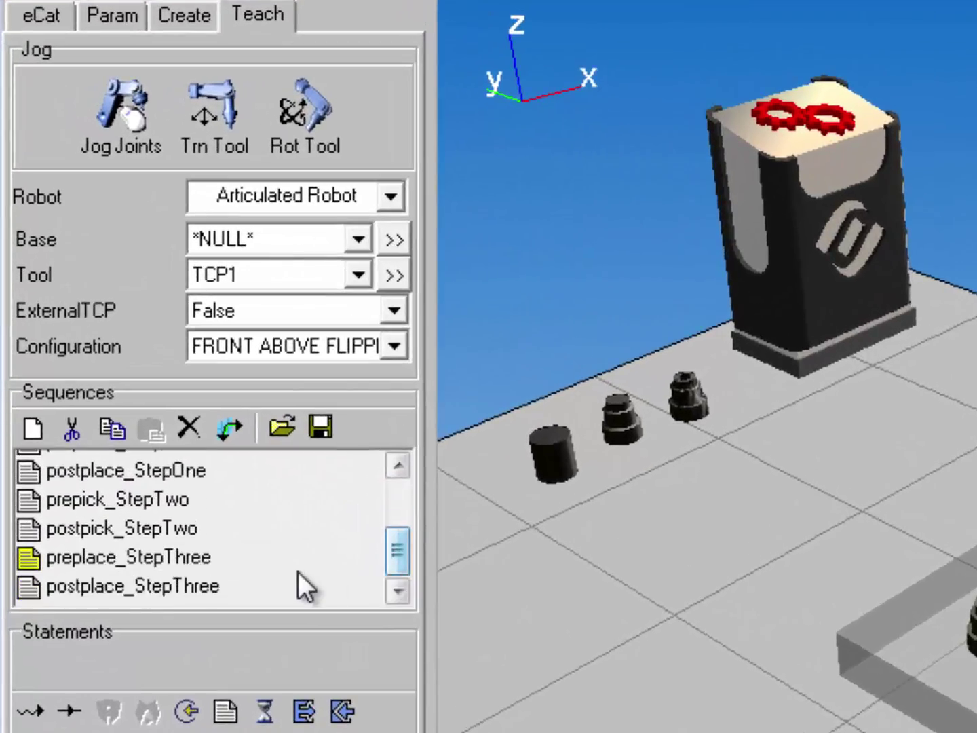
click(161, 501)
click(161, 528)
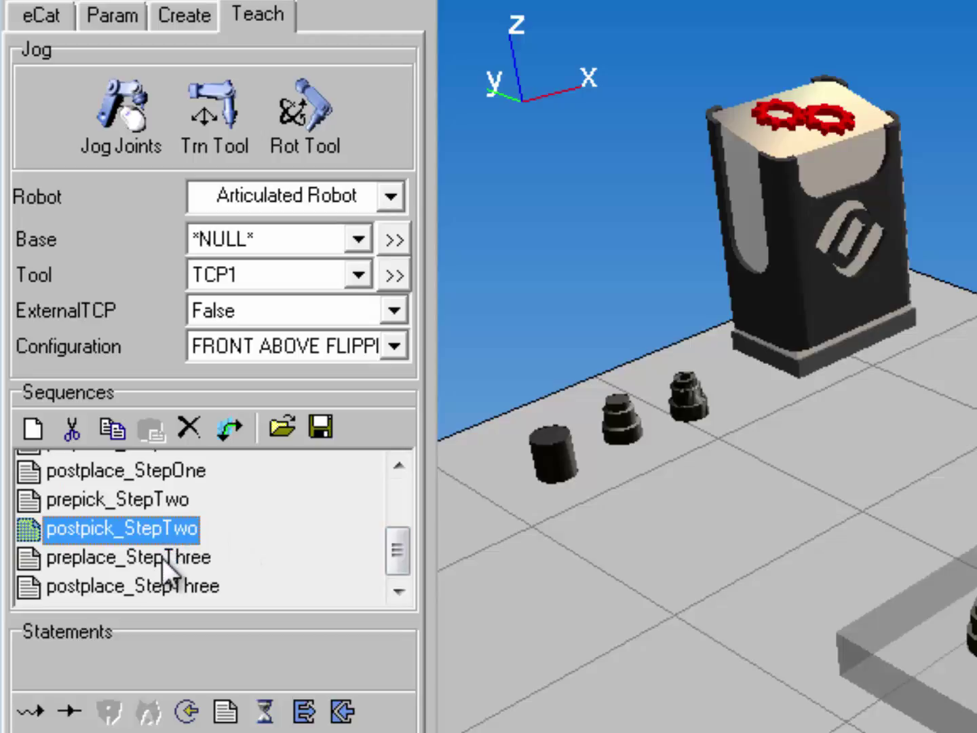